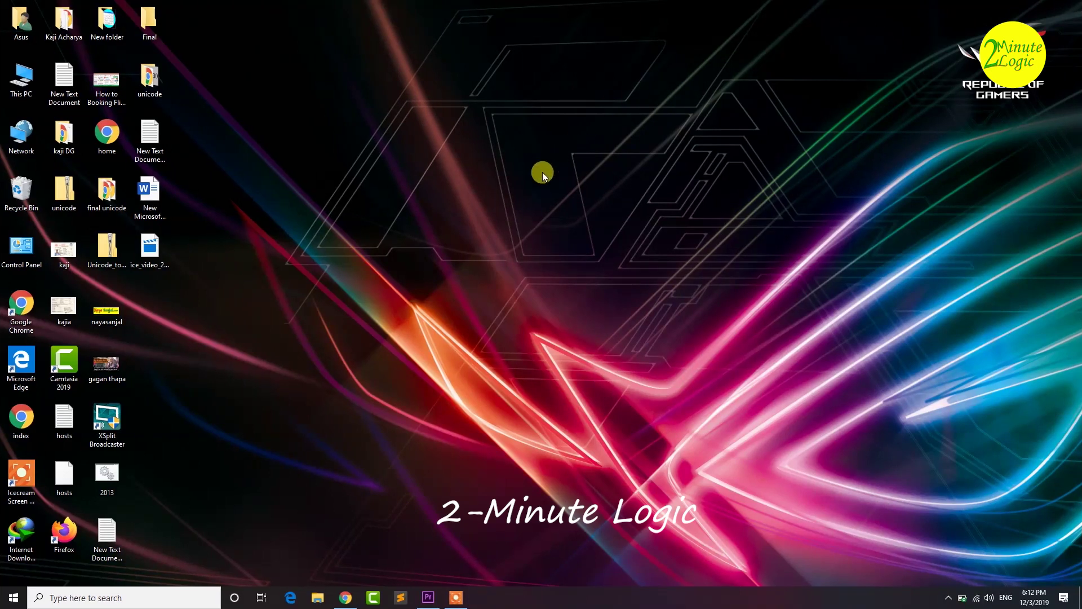
# - Launch Google Chrome from the taskbar
pyautogui.click(346, 597)
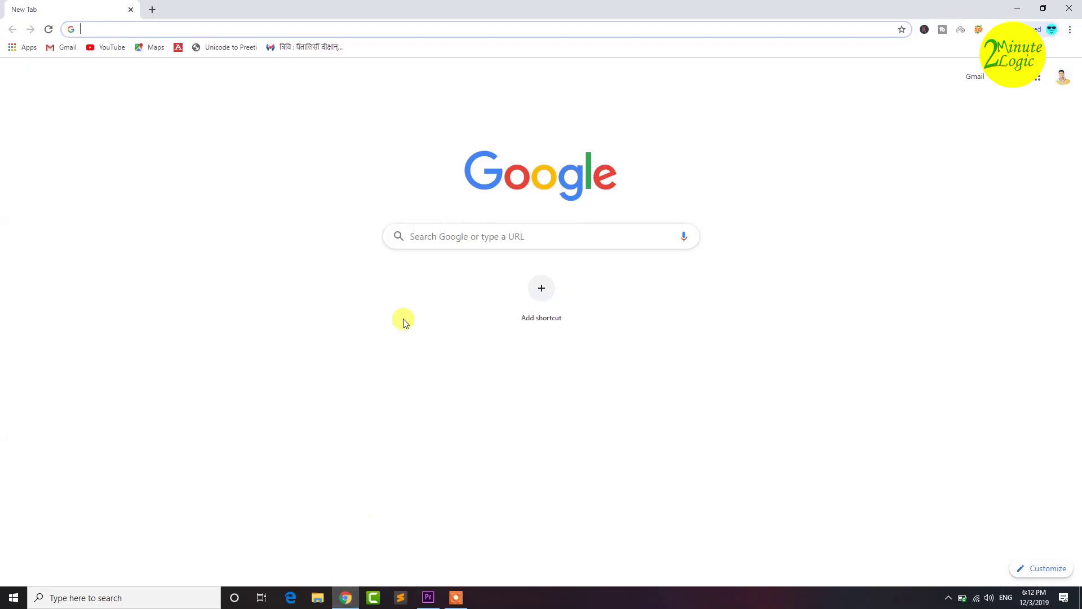
pyautogui.click(446, 127)
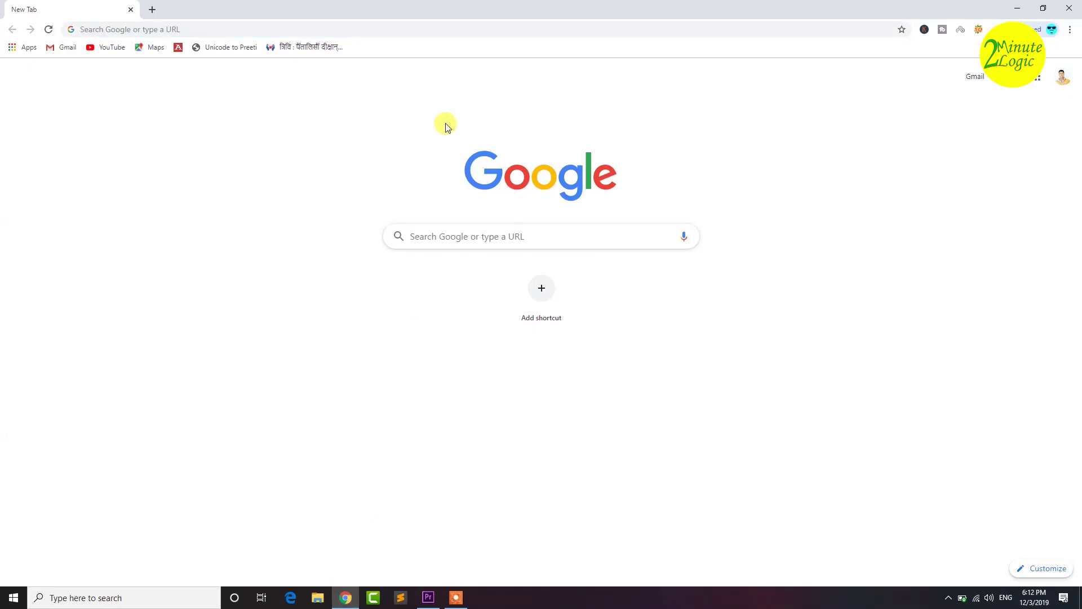
pyautogui.click(176, 30)
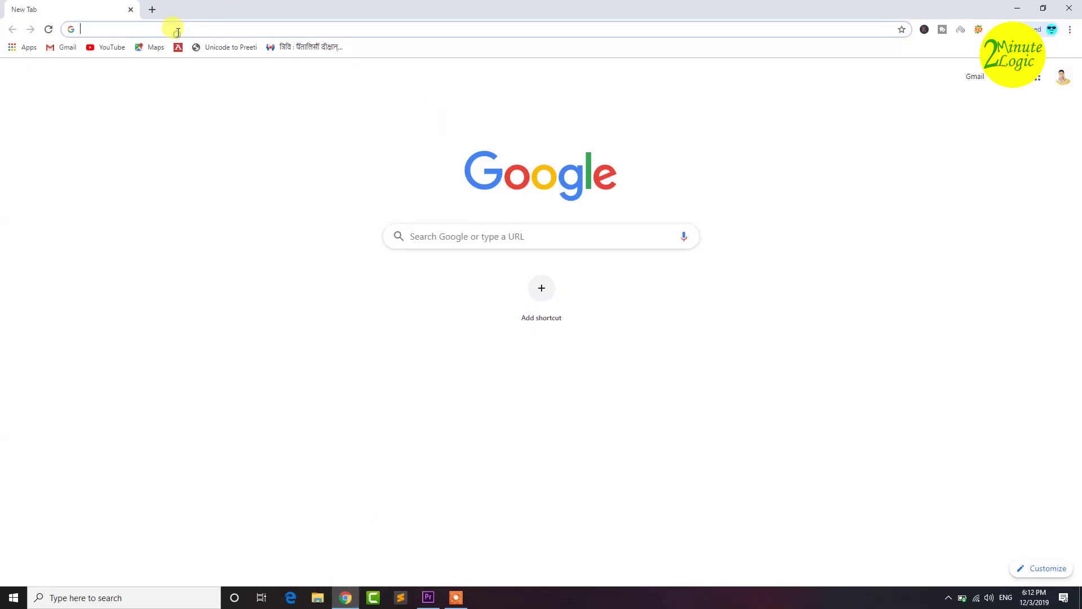
pyautogui.write('https://opcr.nepalpolice.gov.np/')
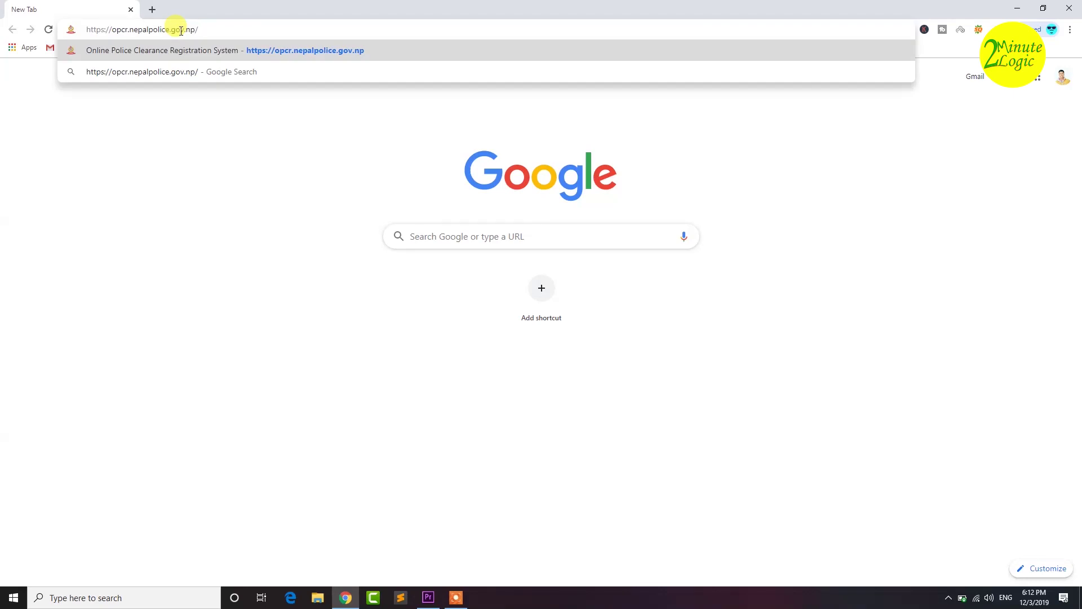
pyautogui.press('Return')
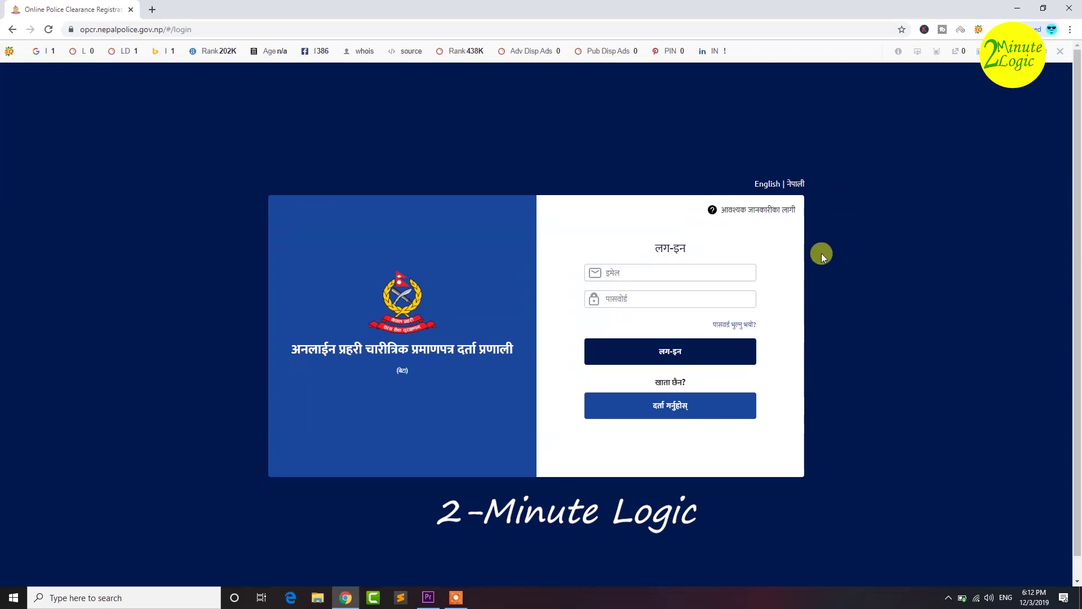
pyautogui.rightClick(768, 212)
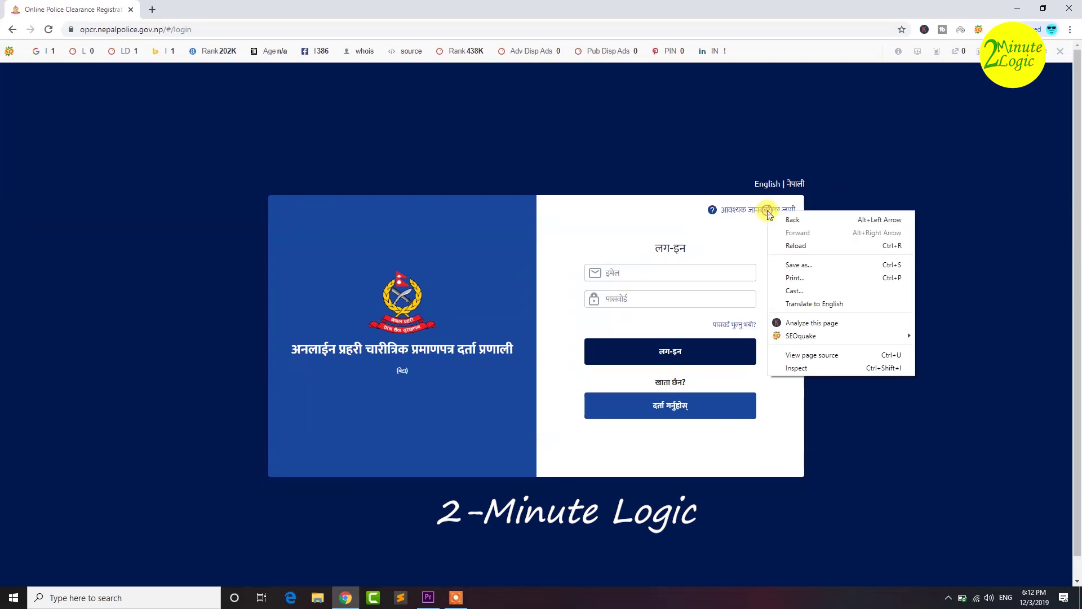
pyautogui.click(735, 210)
pyautogui.click(736, 210)
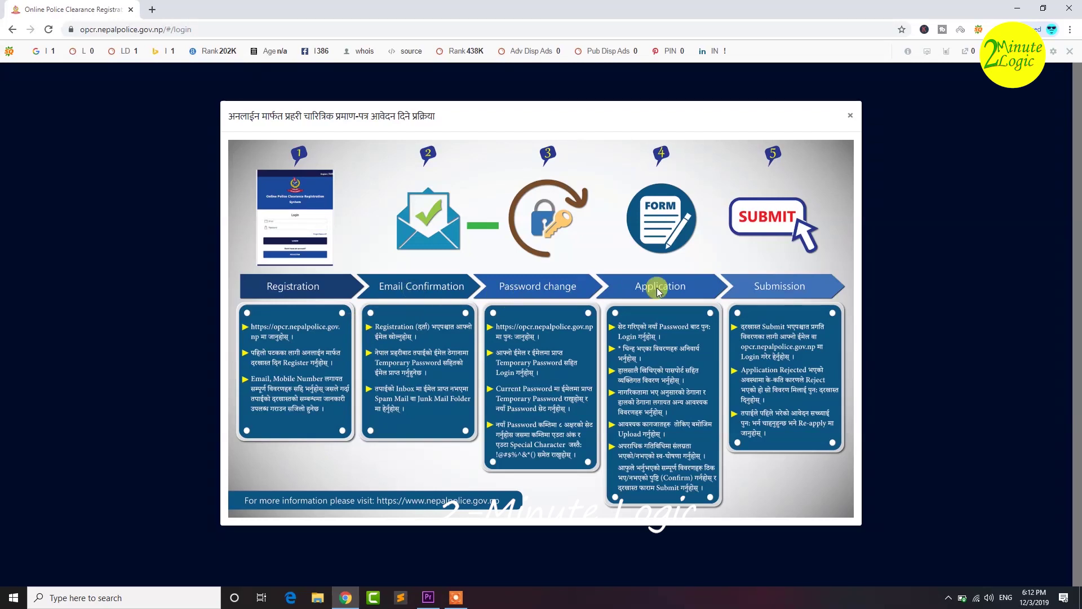
pyautogui.click(849, 115)
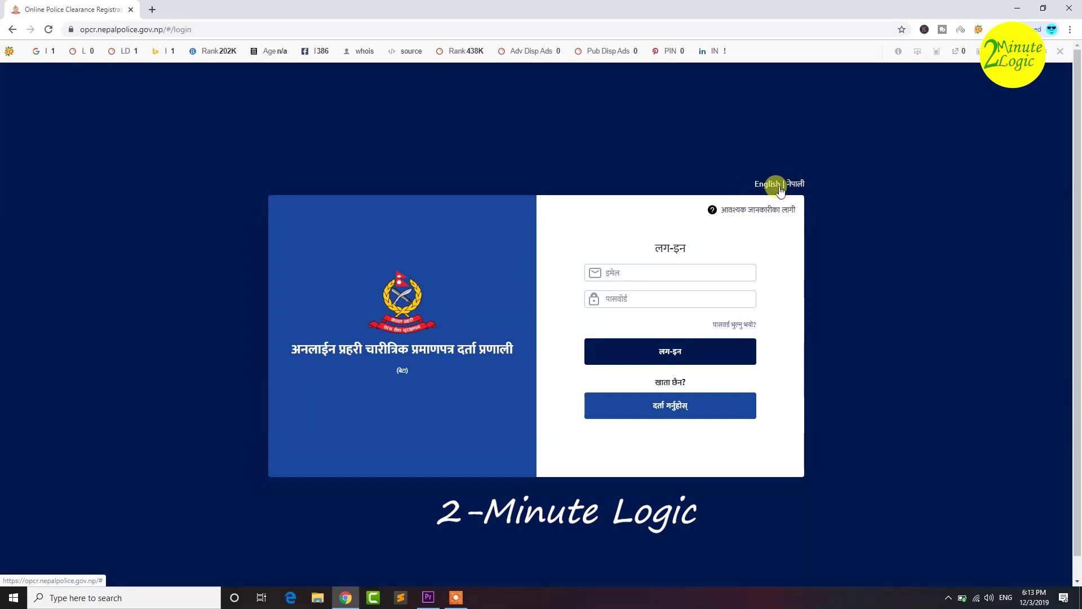
pyautogui.click(765, 184)
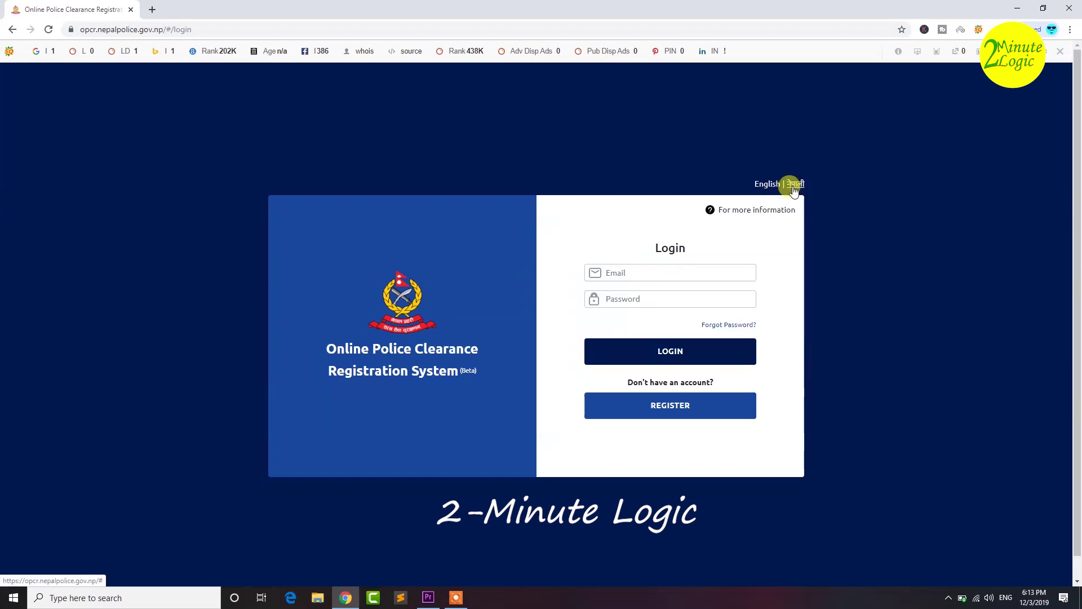
pyautogui.click(793, 186)
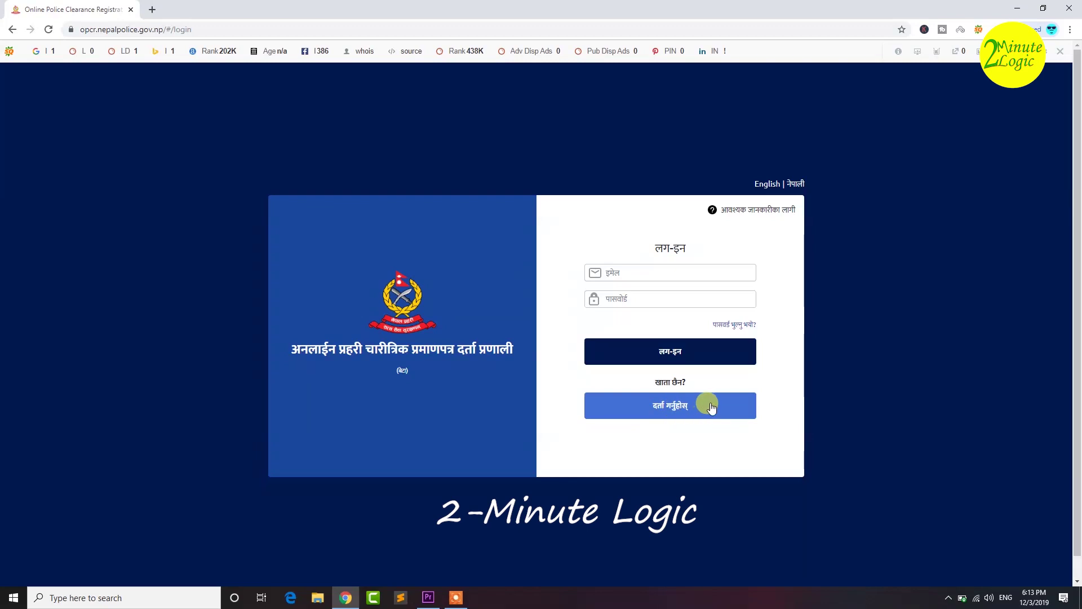
pyautogui.moveTo(654, 385); pyautogui.dragTo(708, 387)
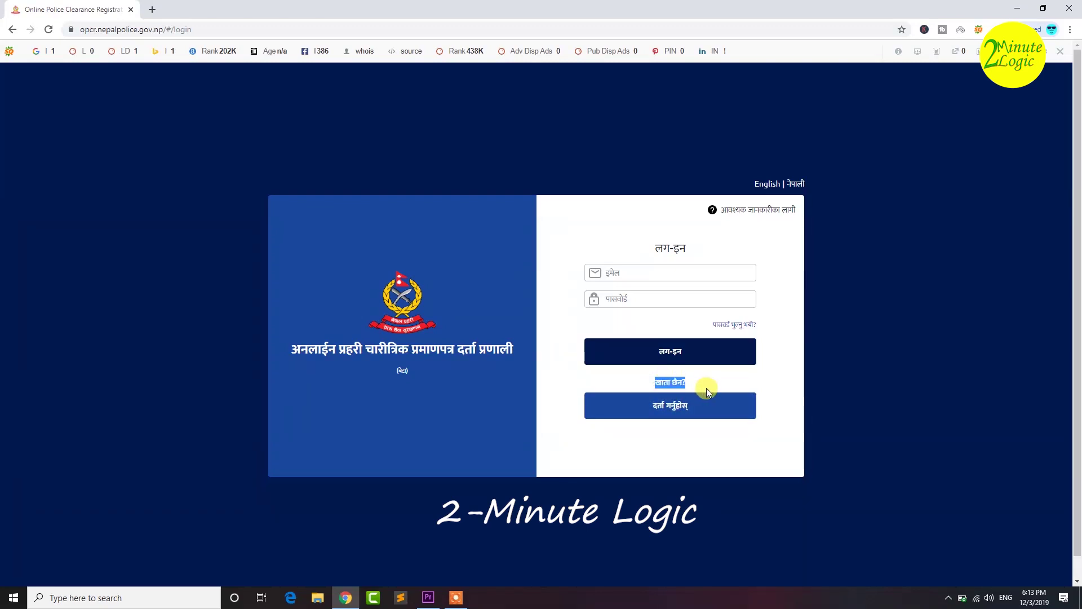
# - Choose दर्ता गर्नुहोस्, declare म नेपाली हुँ (Nepali citizen), and continue with अगाडी
pyautogui.click(685, 406)
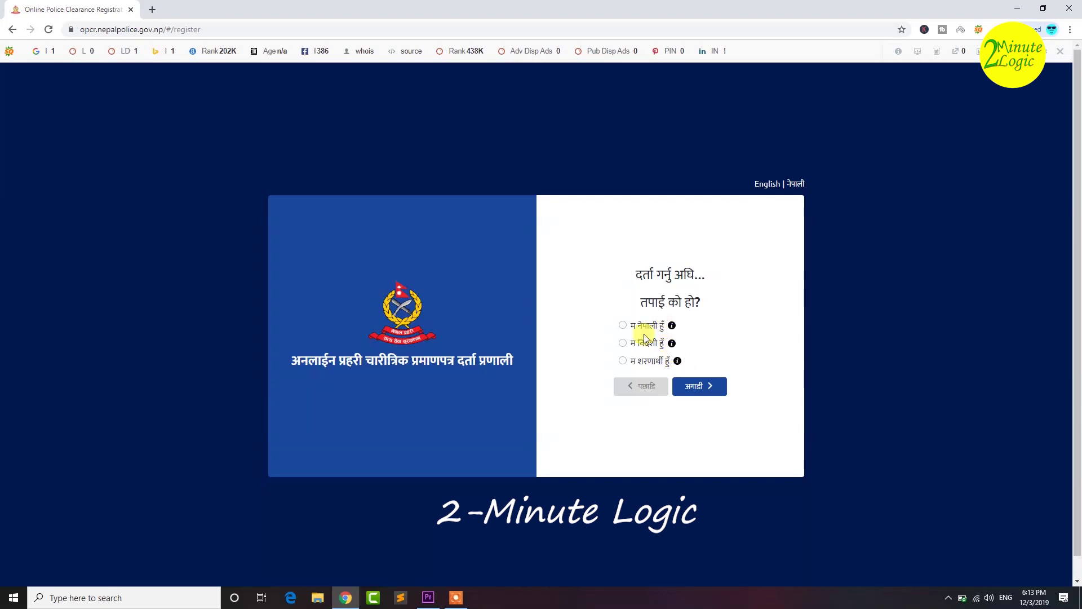
pyautogui.click(622, 325)
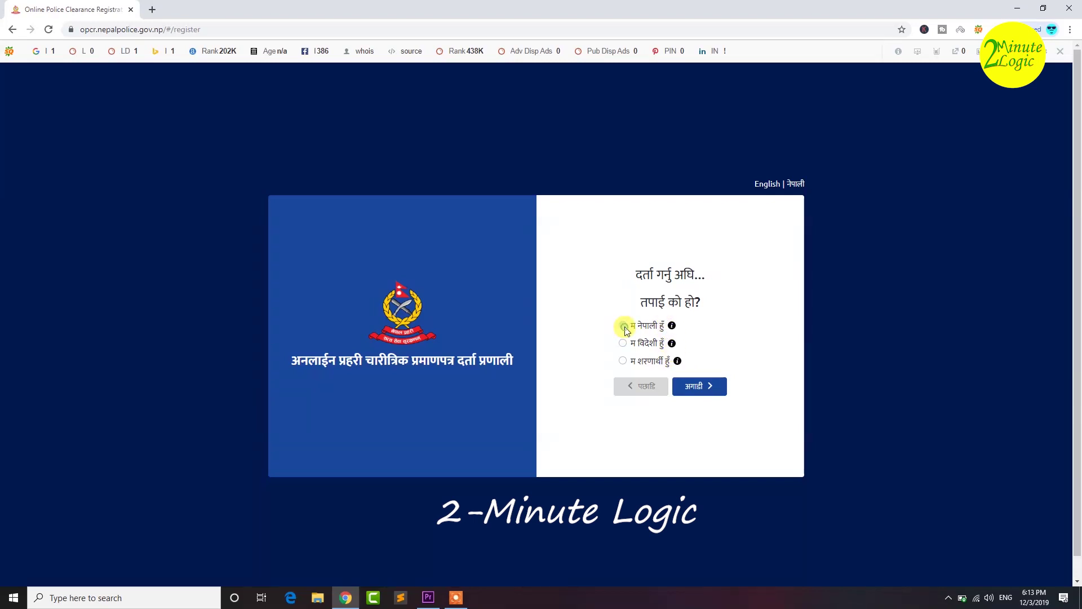
pyautogui.click(707, 394)
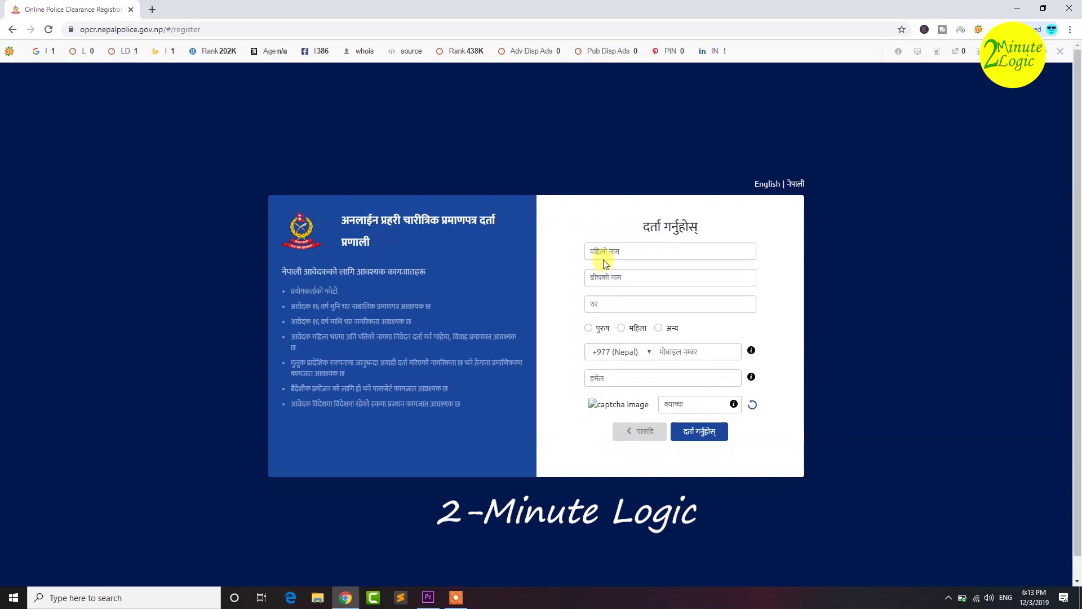
pyautogui.click(601, 241)
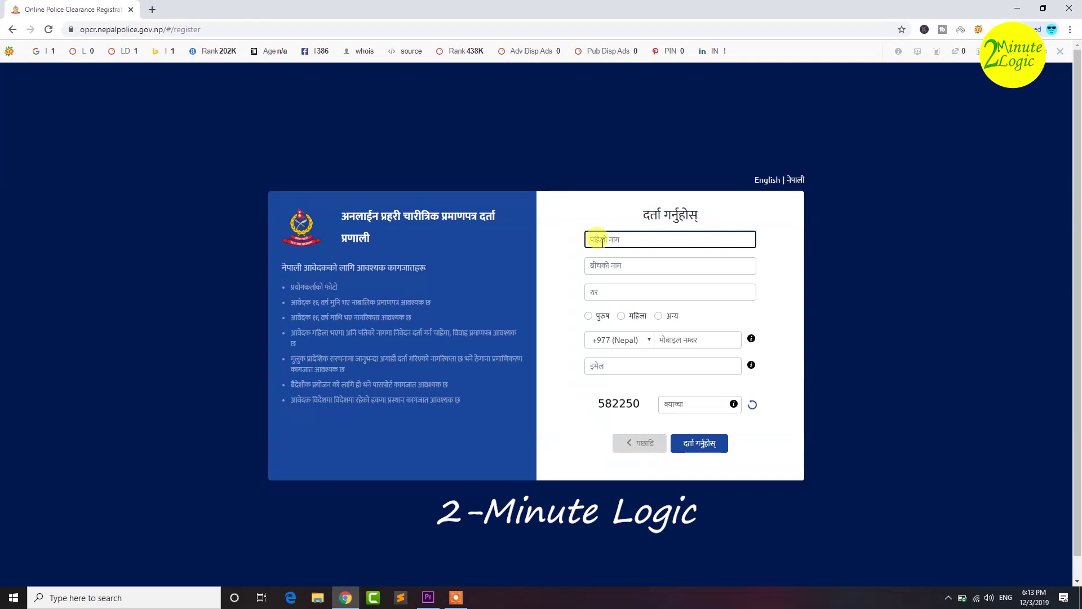
pyautogui.moveTo(279, 264); pyautogui.dragTo(401, 324)
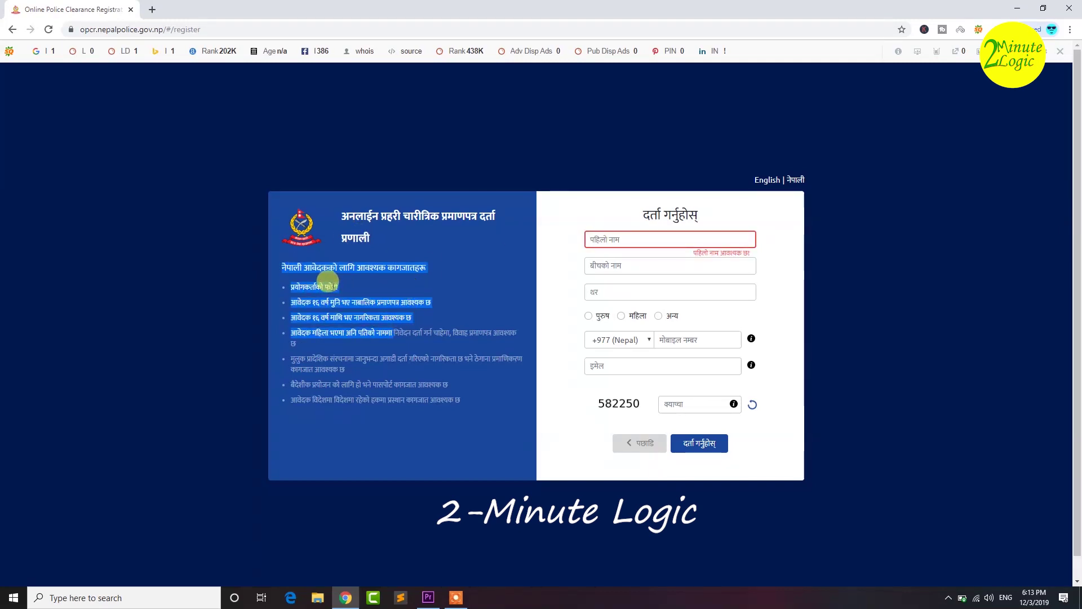
pyautogui.click(324, 281)
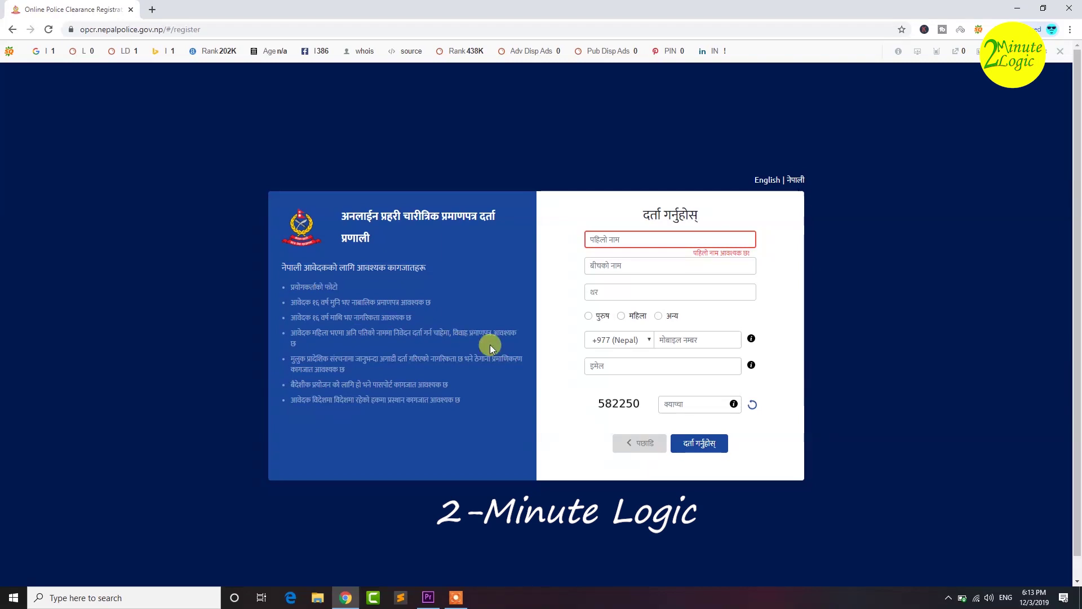
pyautogui.hotkey('ctrl', '+')
pyautogui.hotkey('ctrl', '+')
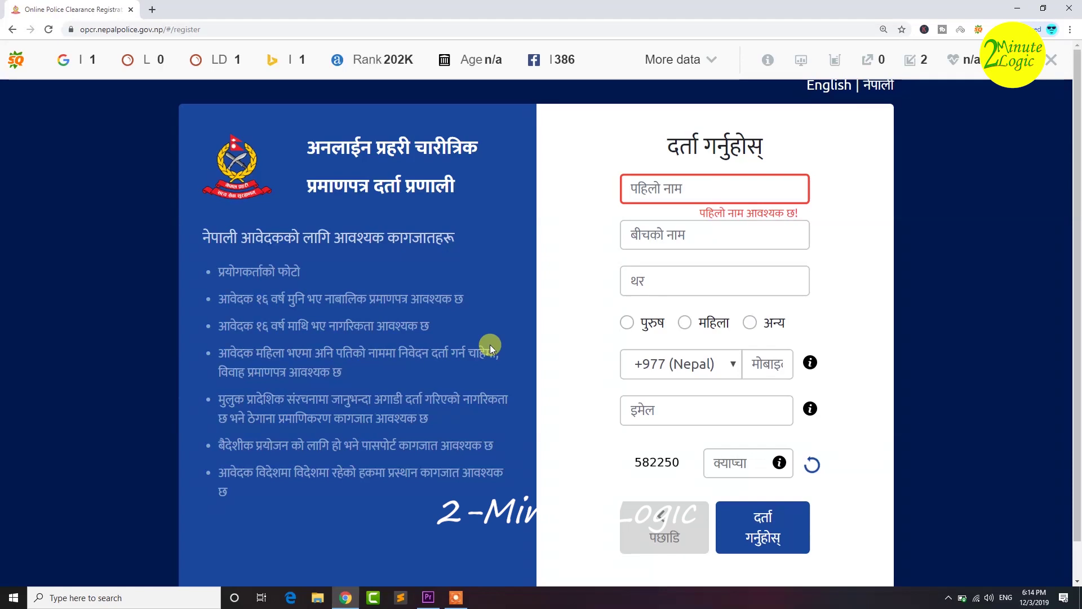
pyautogui.hotkey('ctrl', '0')
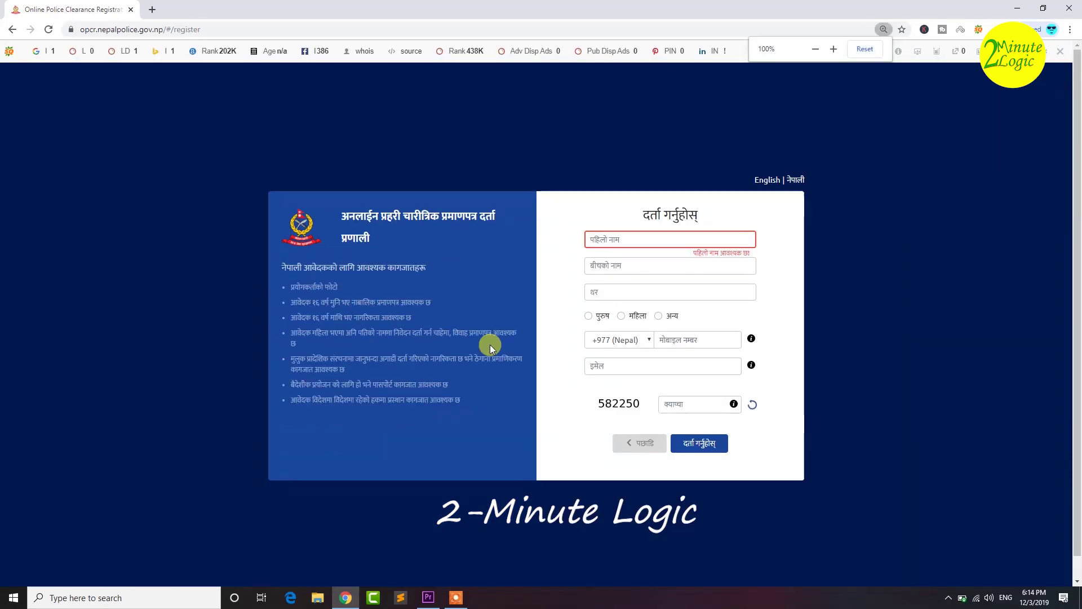
# - Enter the applicant's first name and surname and select पुरुष (male) as gender
pyautogui.click(599, 241)
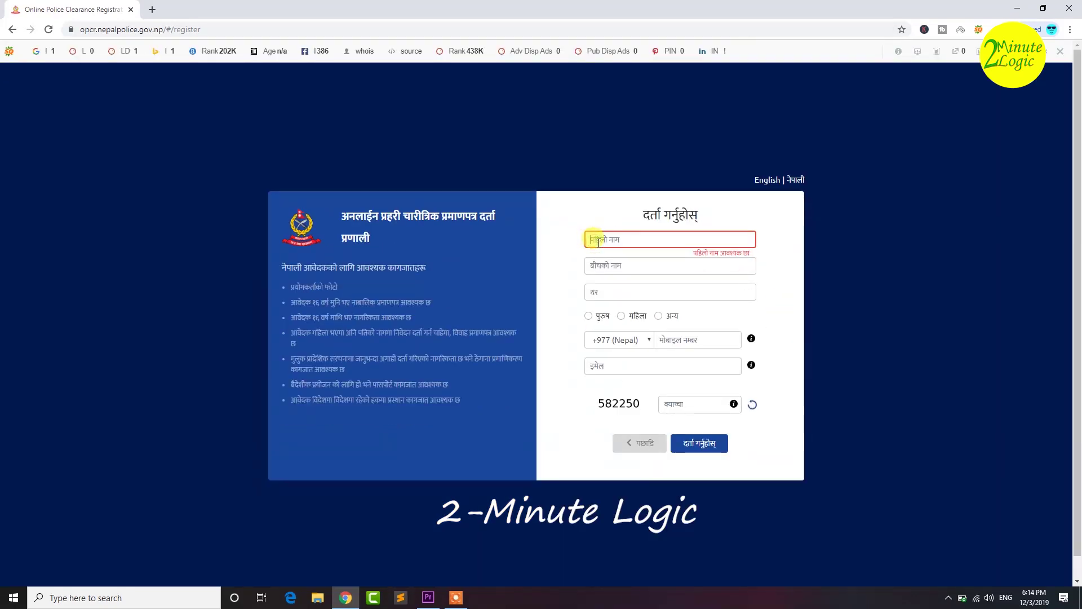
pyautogui.press('Tab')
pyautogui.press('Tab')
pyautogui.press('Tab')
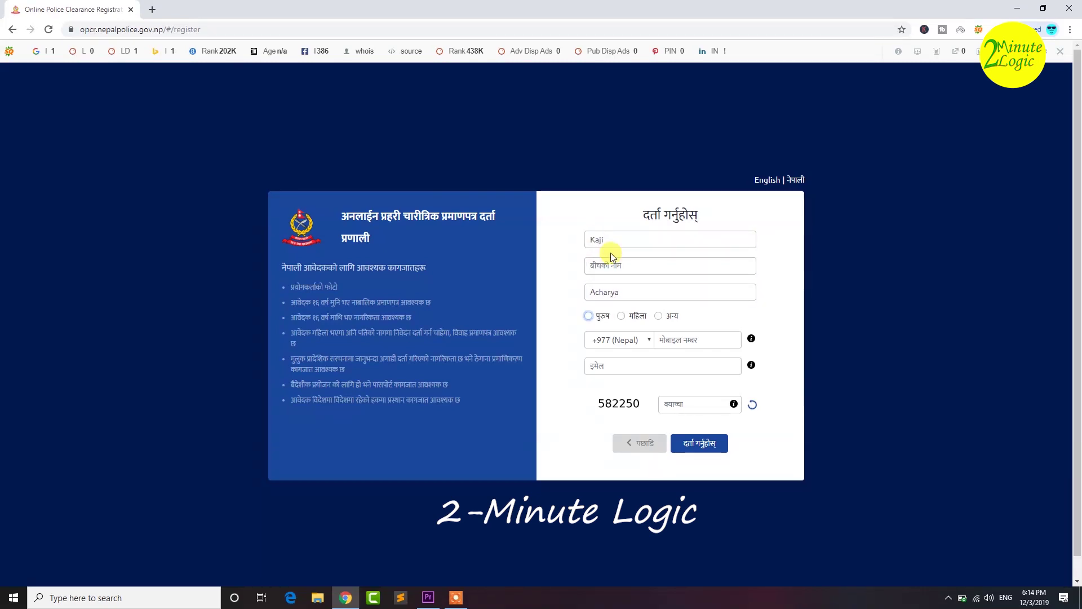
pyautogui.click(588, 317)
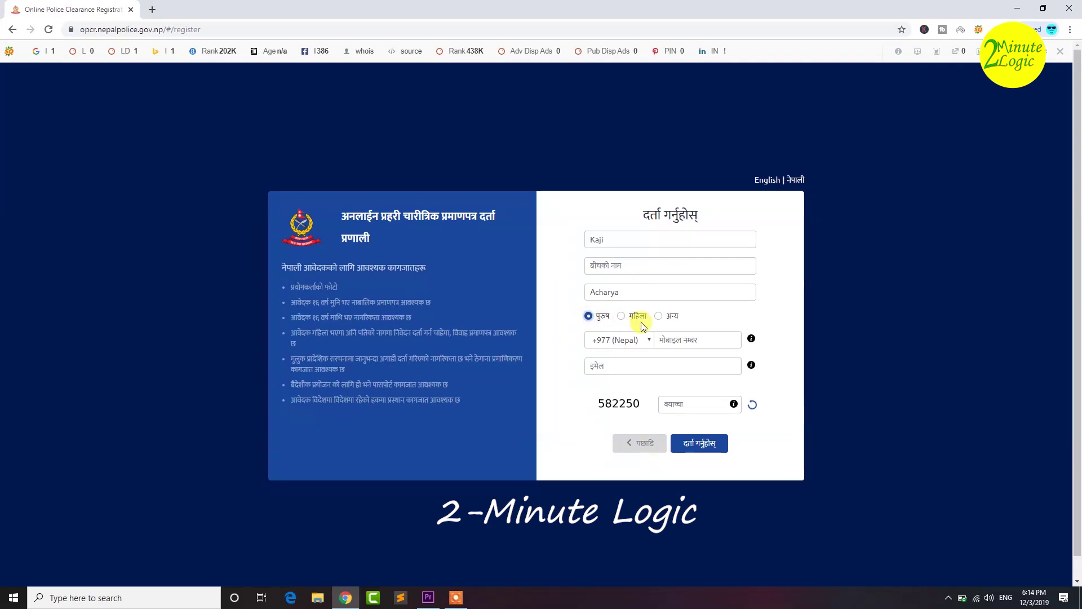
# - Fill in the applicant's mobile number, e-mail address and the captcha code
pyautogui.click(673, 340)
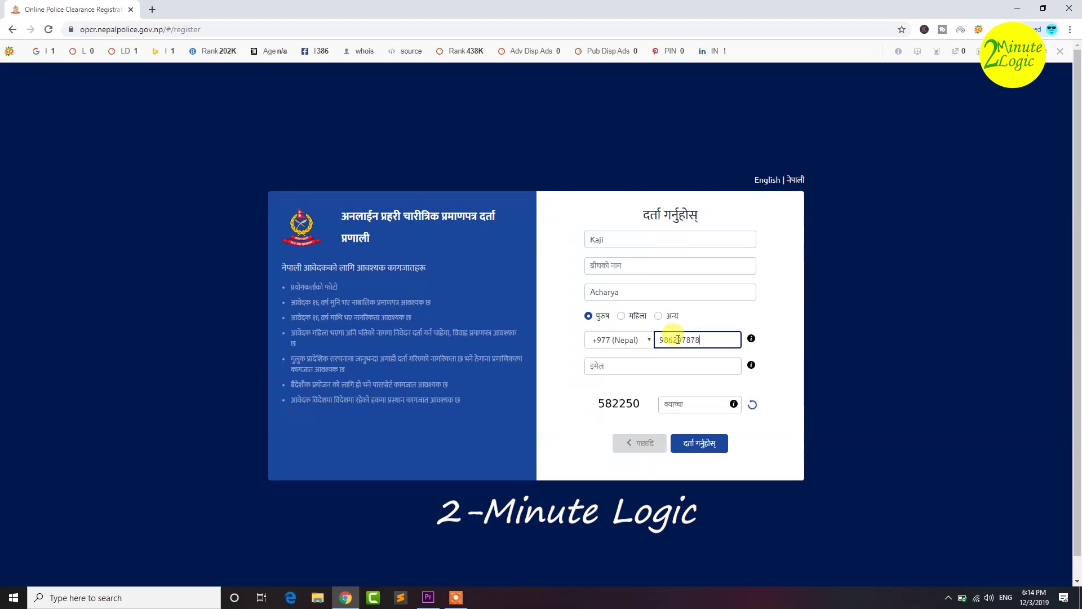
pyautogui.click(611, 365)
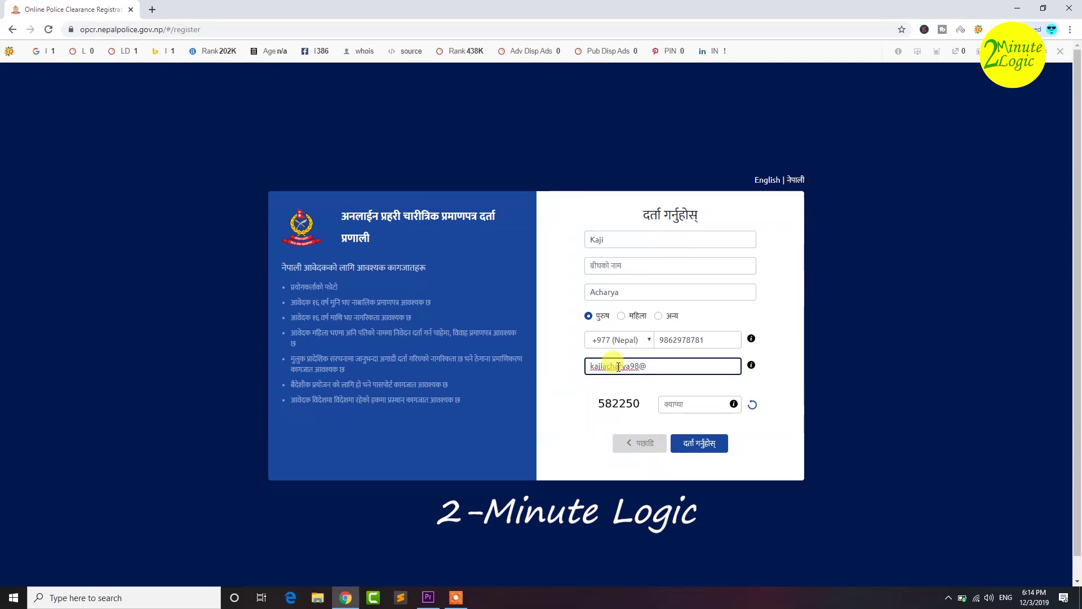
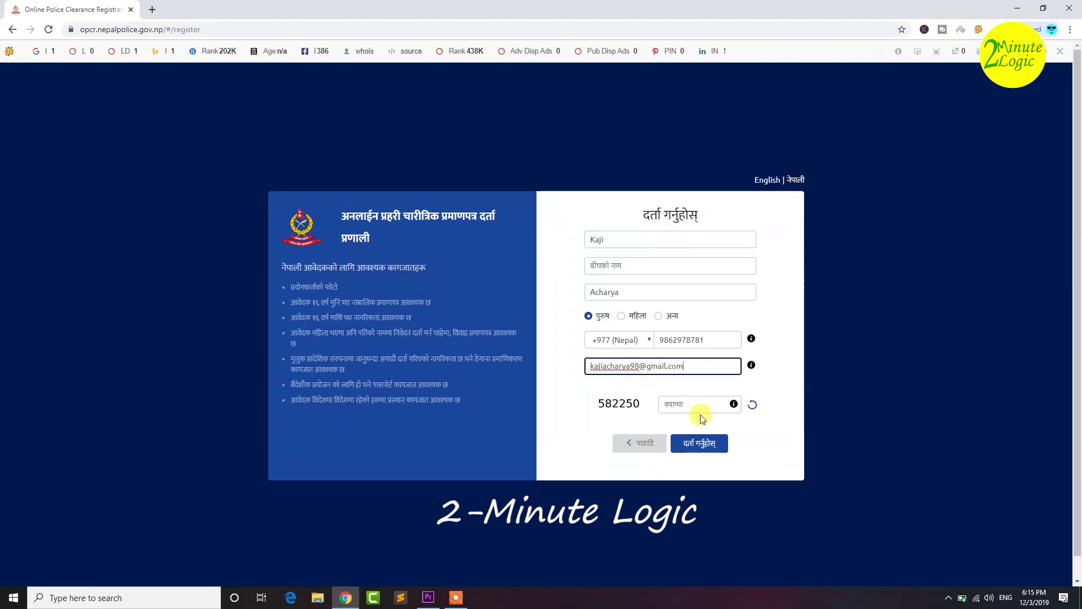
pyautogui.click(681, 405)
pyautogui.write('582')
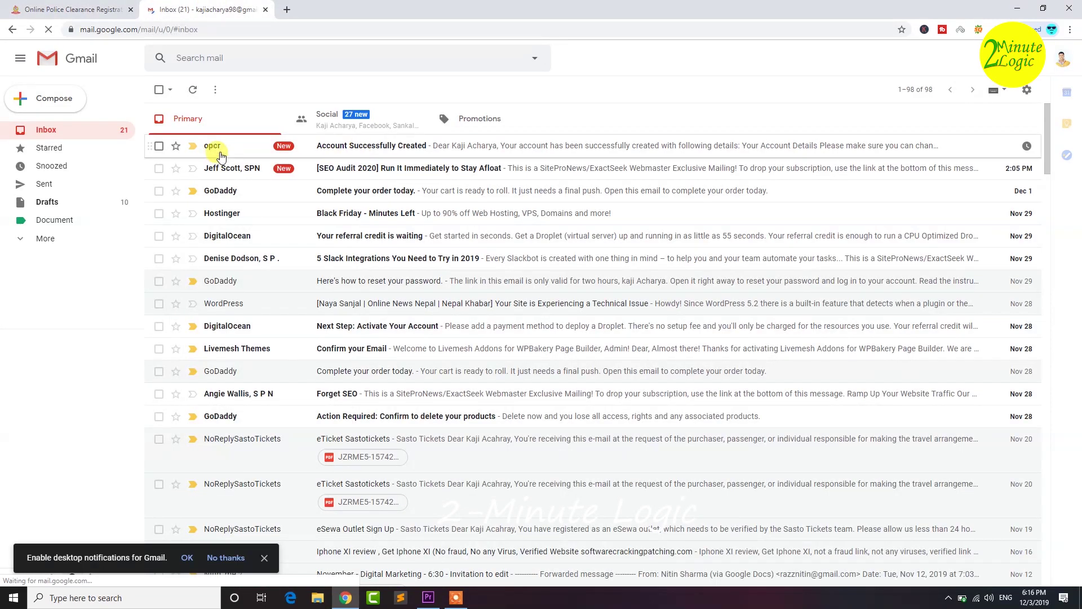
# - Reopen the 'Account Successfully Created' email from the inbox and select its temporary password
pyautogui.click(216, 150)
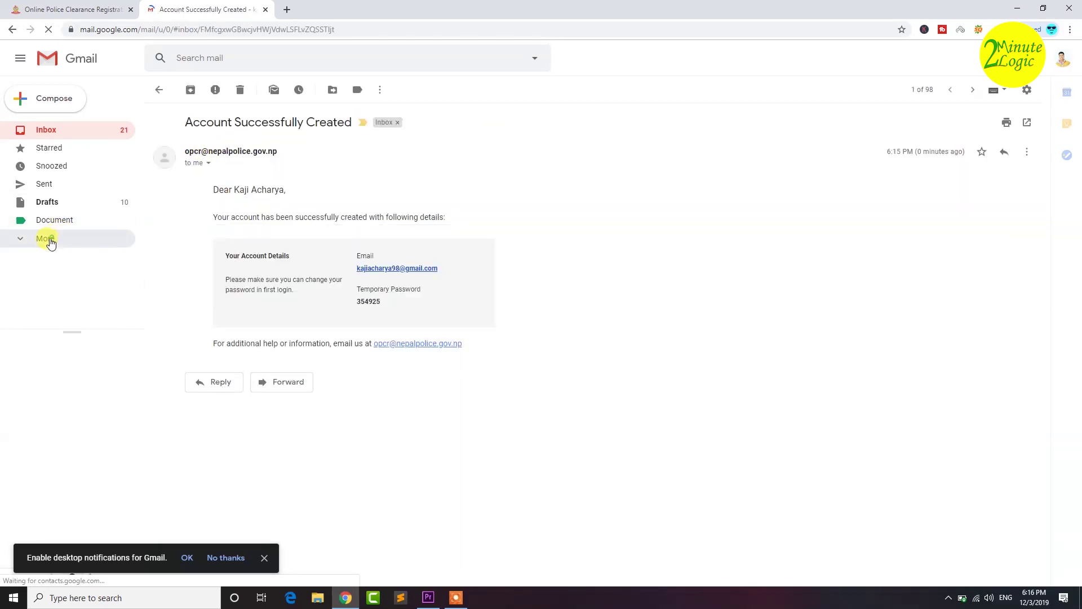
pyautogui.click(46, 237)
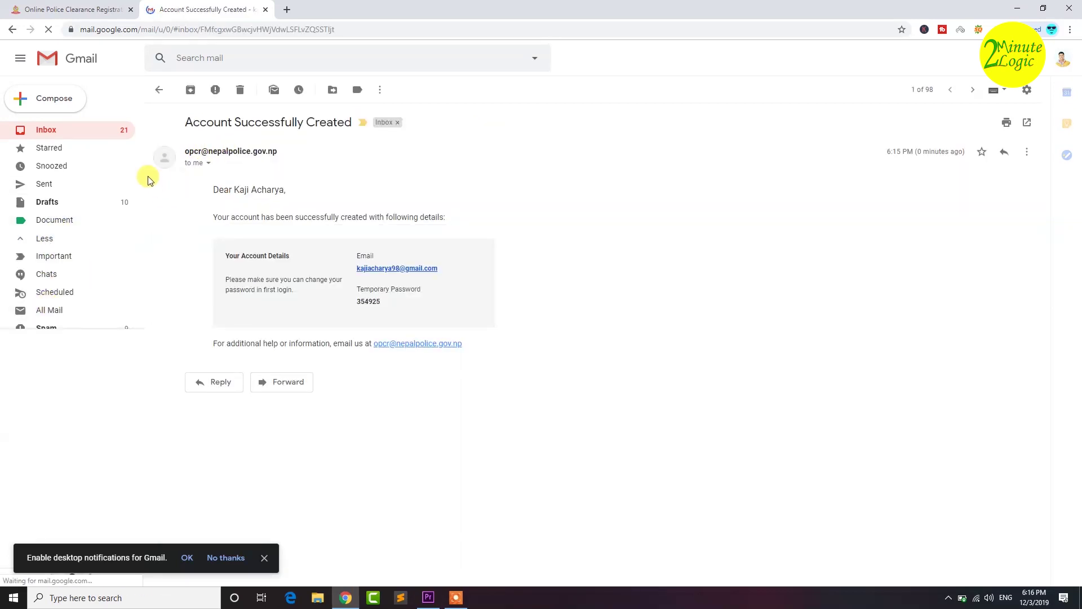
pyautogui.scroll(-1, 142, 186)
pyautogui.scroll(-1, 141, 208)
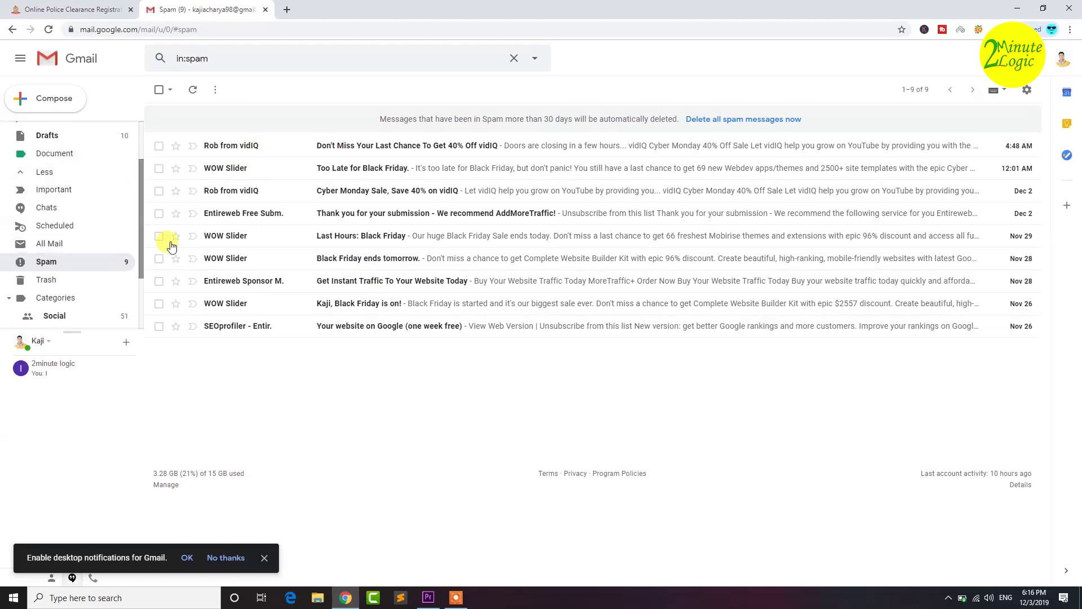
pyautogui.scroll(2, 143, 193)
pyautogui.click(67, 135)
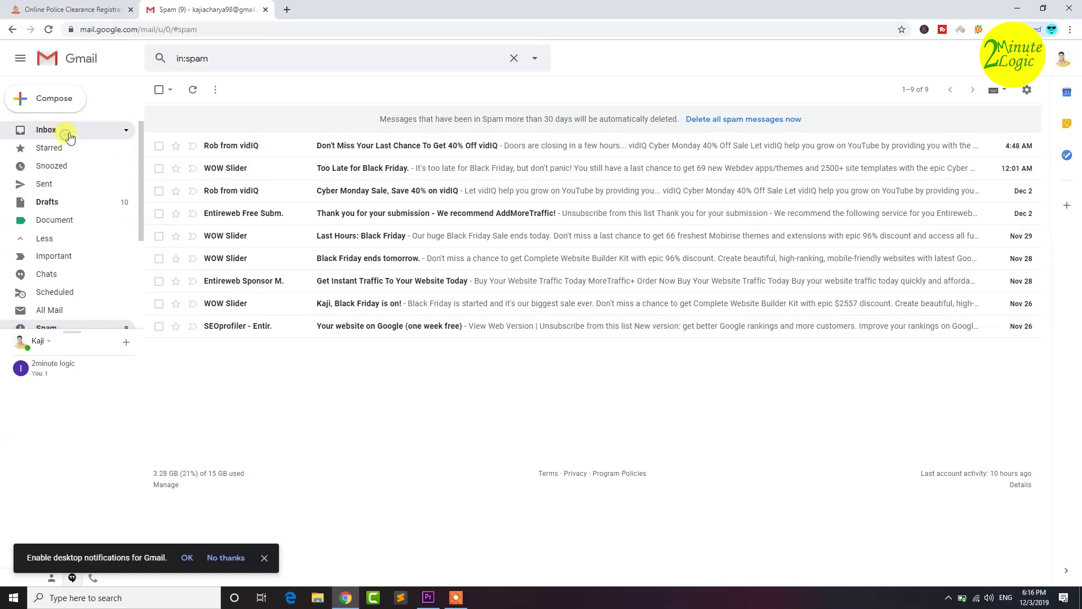
pyautogui.click(233, 145)
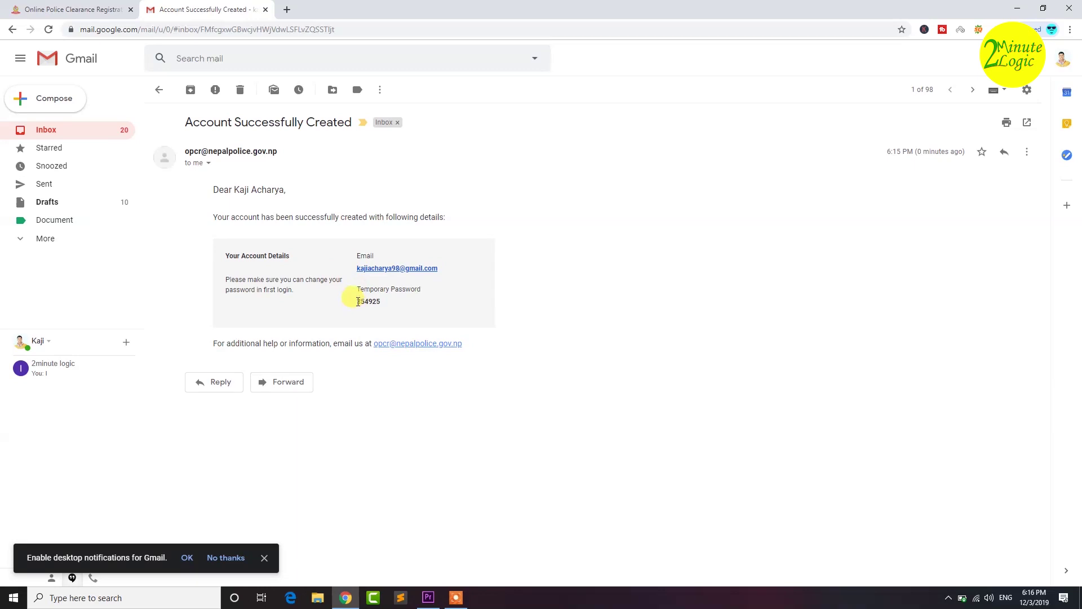
pyautogui.moveTo(363, 302); pyautogui.dragTo(388, 305)
# - Log in to OPCR with the registered e-mail and the temporary password
pyautogui.click(79, 9)
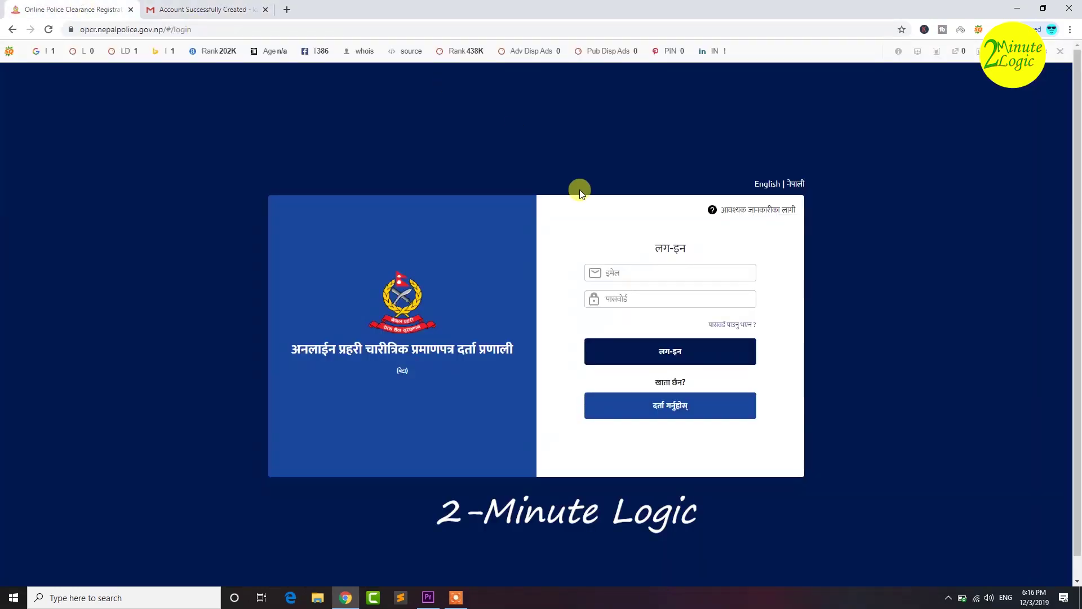
pyautogui.click(638, 273)
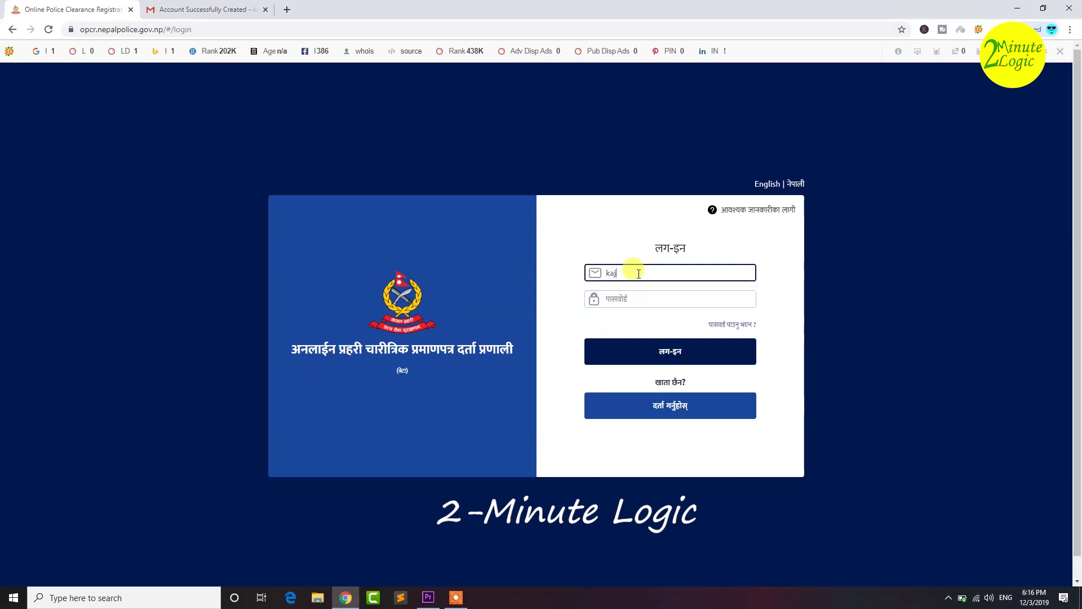
pyautogui.press('Tab')
pyautogui.write('******')
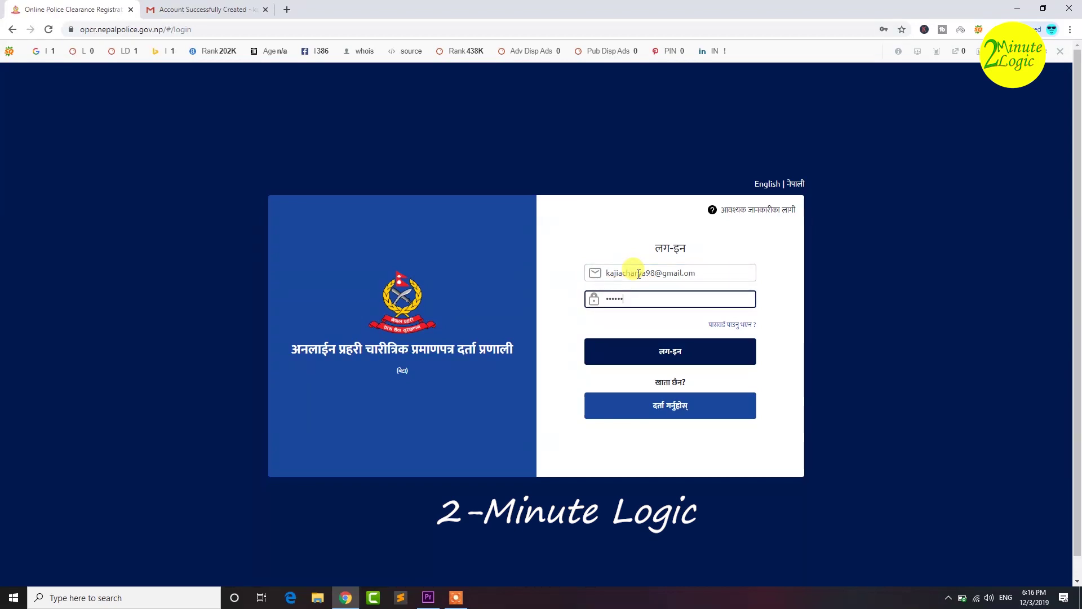
pyautogui.click(660, 356)
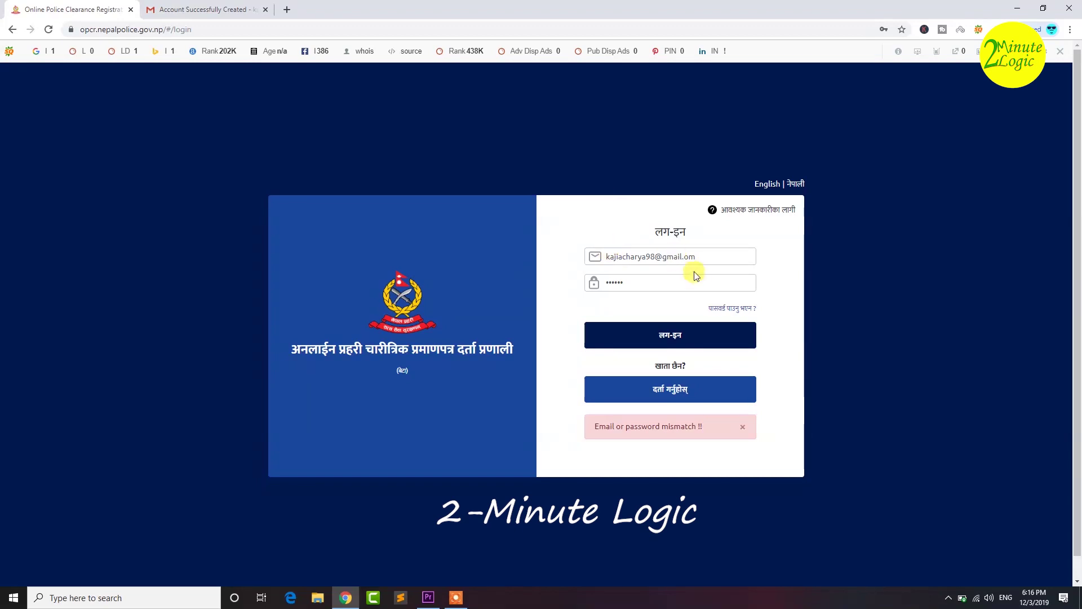
# - Correct the e-mail ending from 'gmail.om' to 'gmail.com' and log in again
pyautogui.click(683, 258)
pyautogui.write('c')
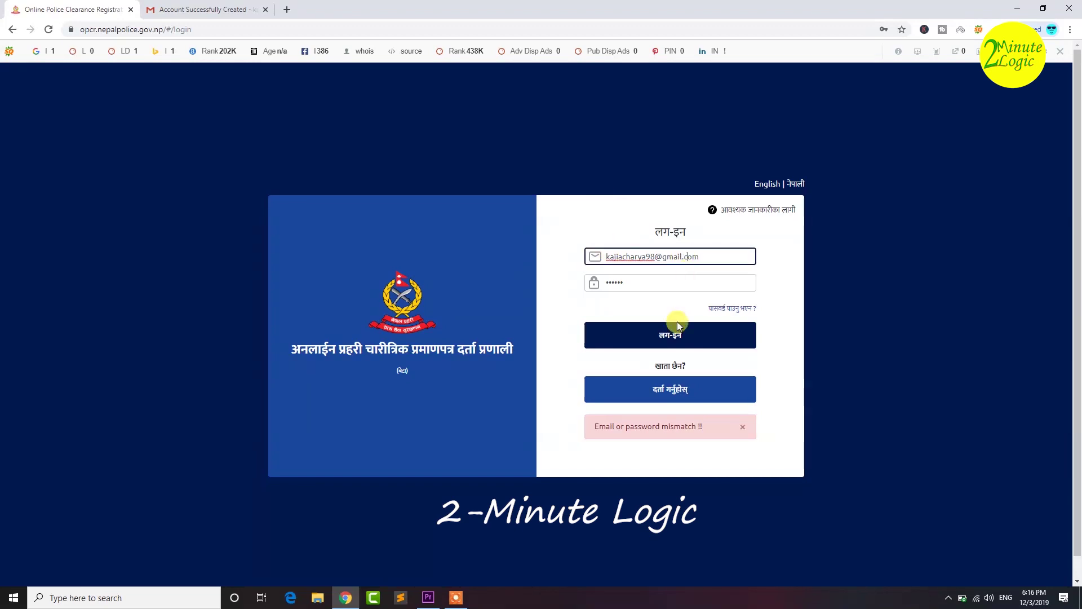
pyautogui.click(663, 355)
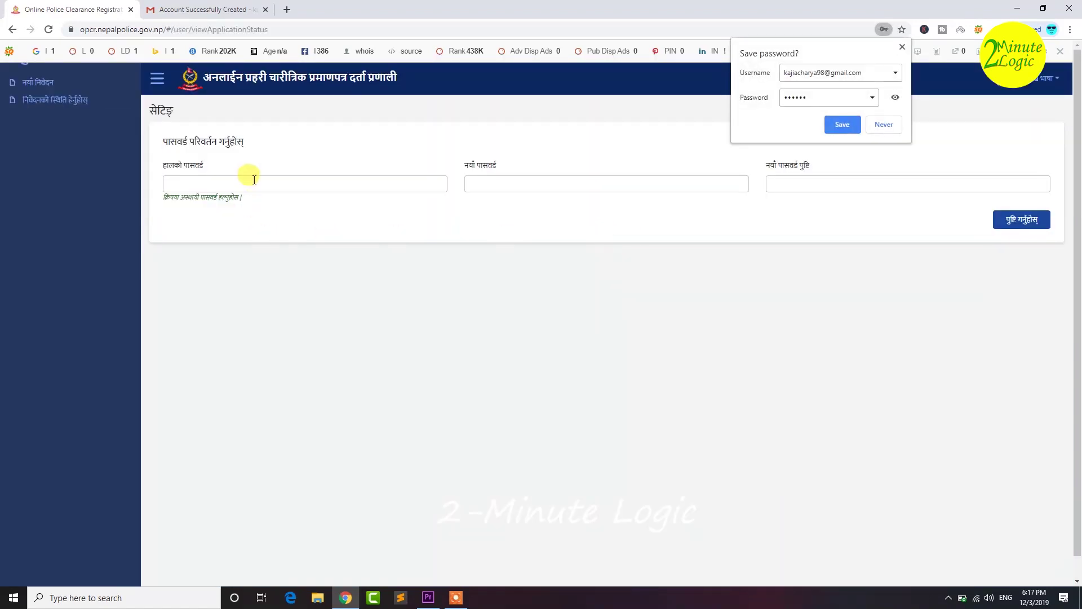
# - Enter the temporary, new and confirmed passwords and submit with पुष्टि गर्नुहोस्
pyautogui.click(243, 184)
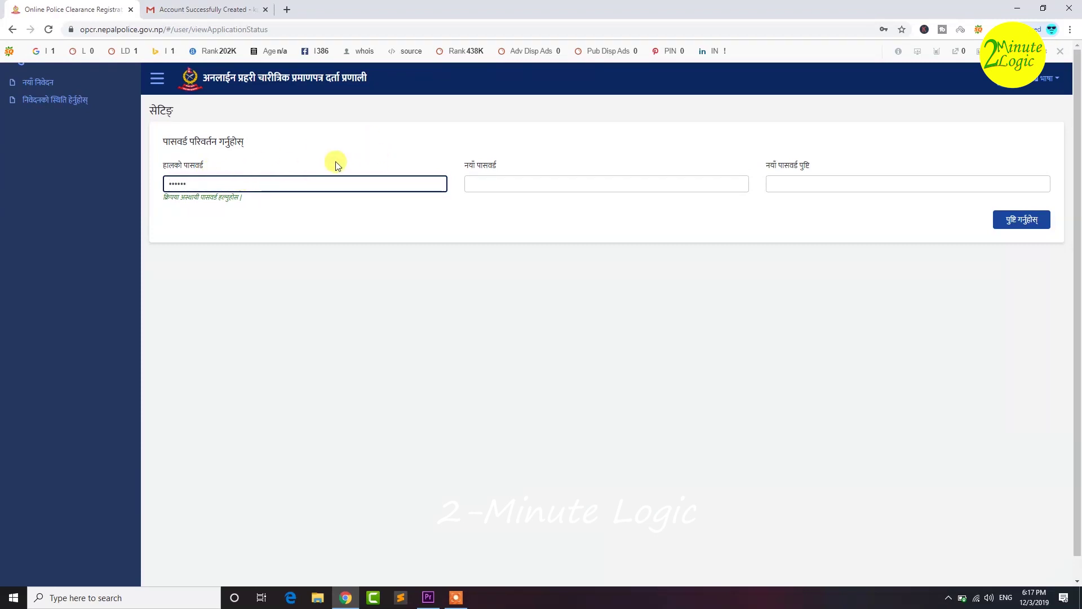
pyautogui.click(494, 184)
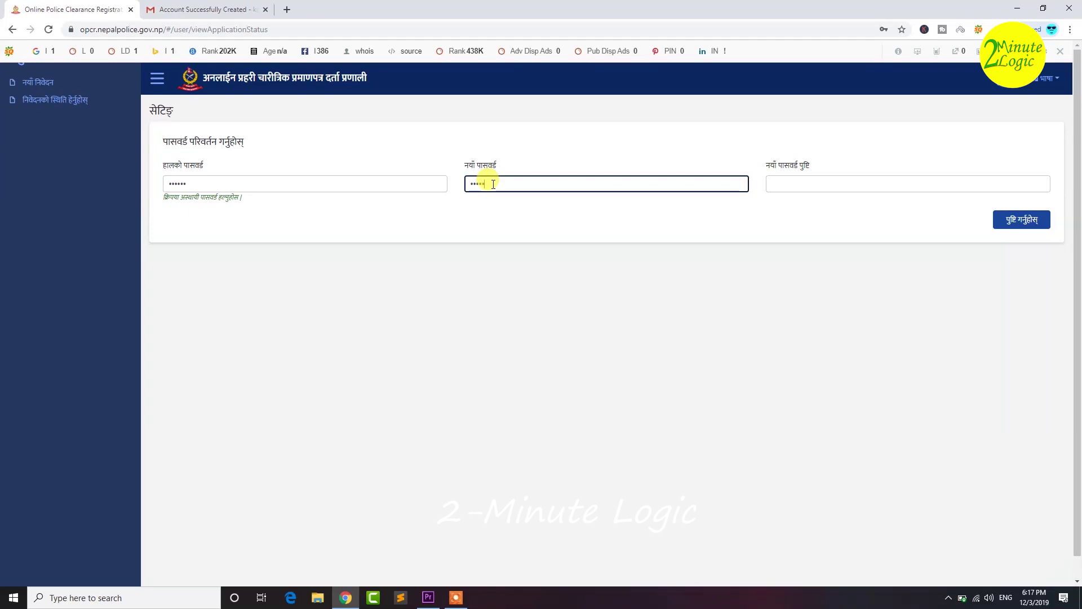
pyautogui.press('Tab')
pyautogui.write('•••••••')
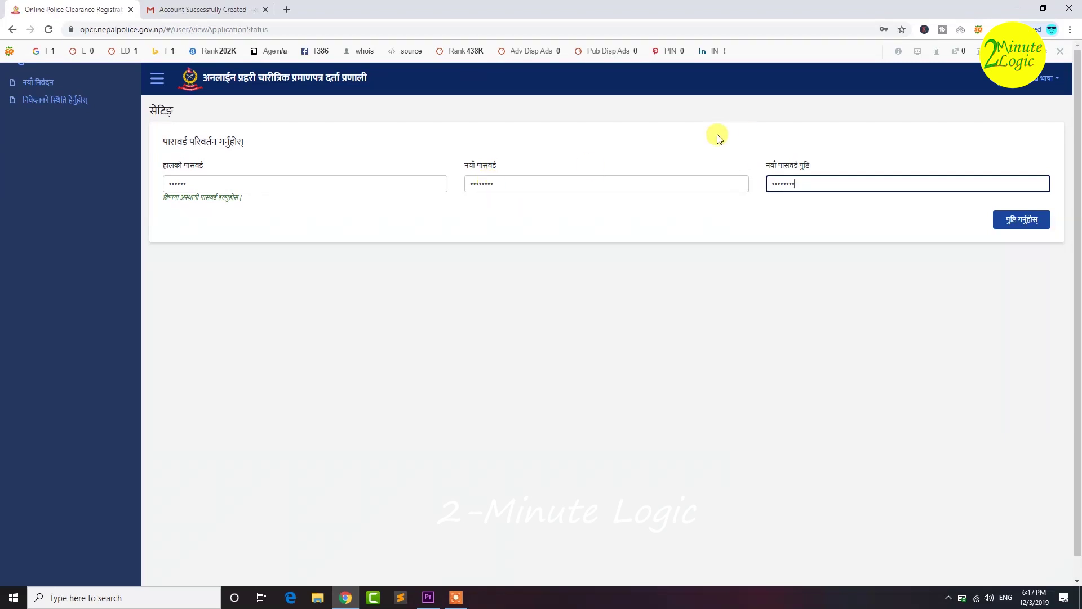
pyautogui.click(1021, 223)
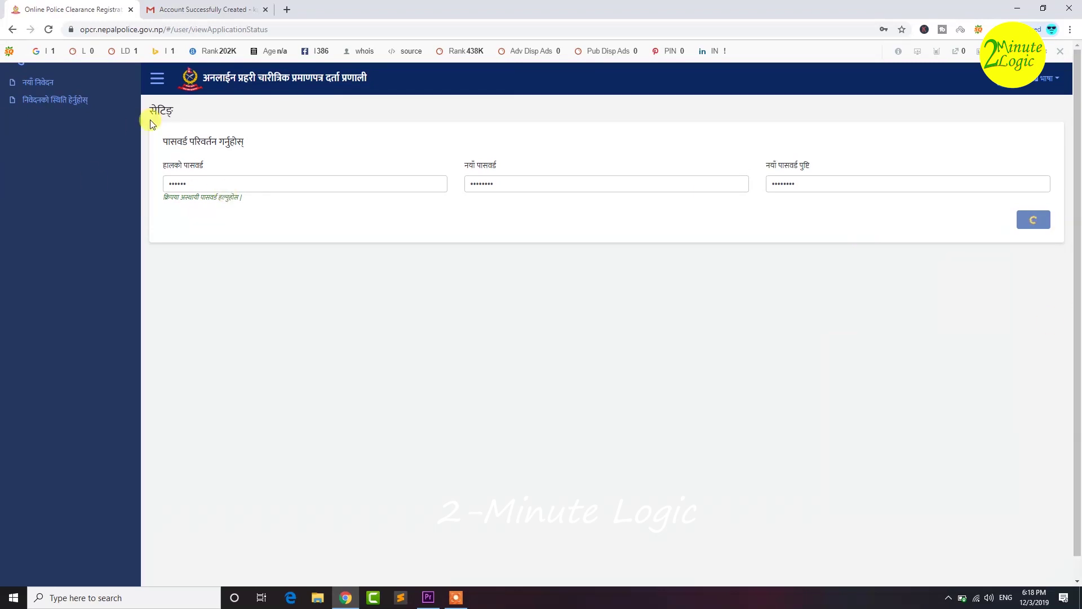
# - Collapse and reopen the side navigation, then open the language and account menus
pyautogui.click(153, 75)
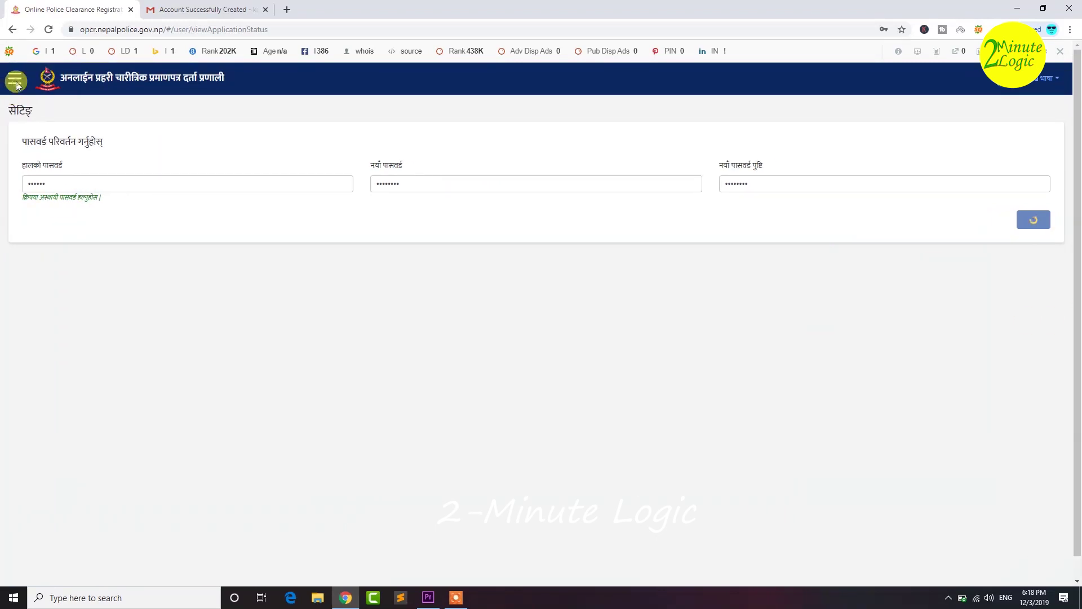
pyautogui.click(12, 77)
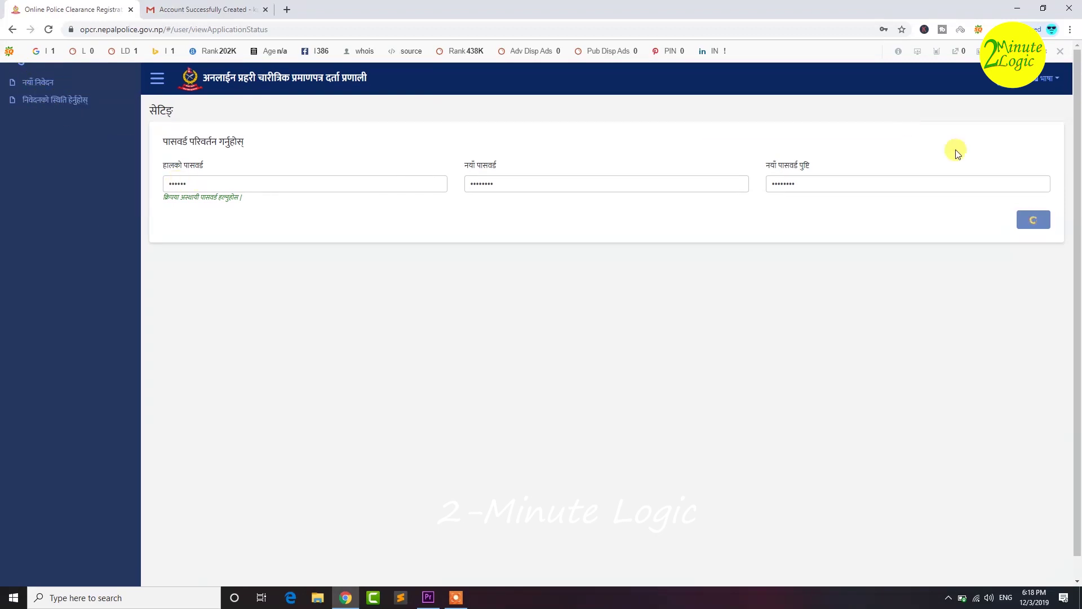
pyautogui.click(1047, 79)
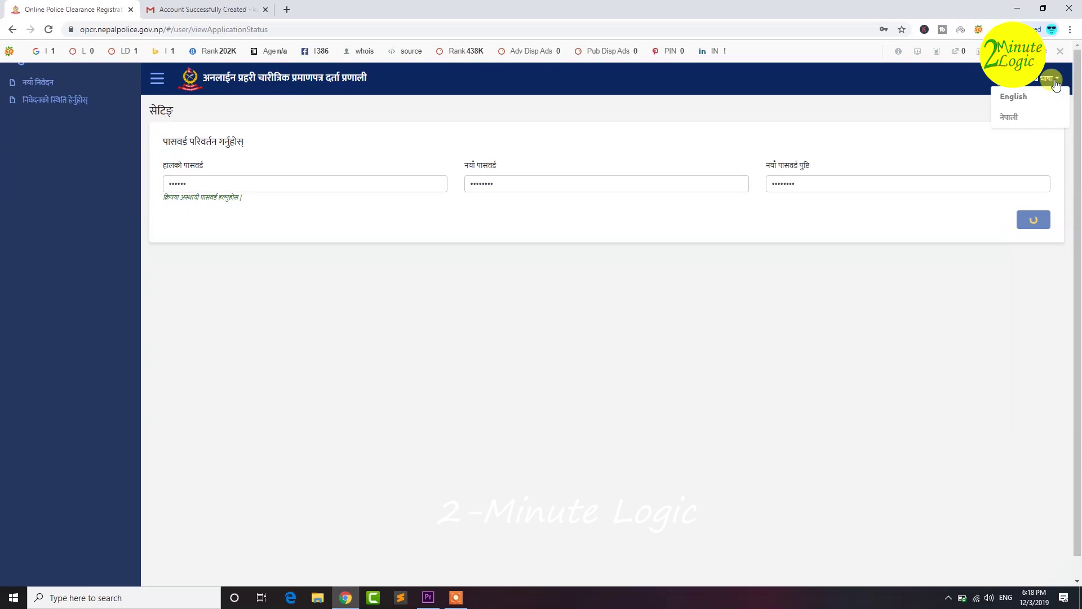
pyautogui.click(1018, 85)
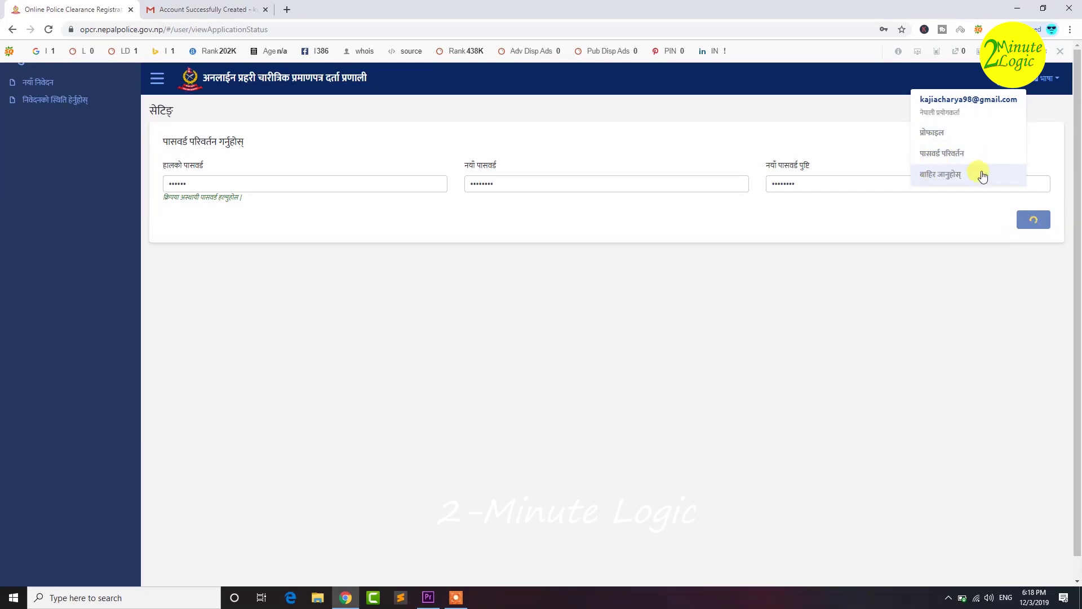
# - Log out via बाहिर जानुहोस् in the account dropdown
pyautogui.click(983, 255)
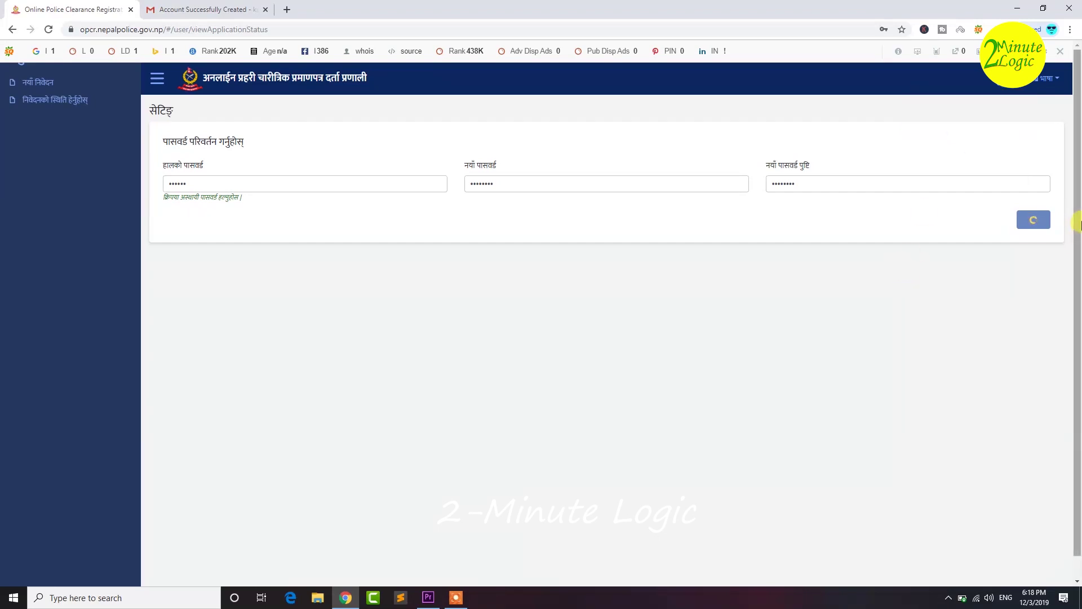
pyautogui.scroll(-1, 1078, 170)
pyautogui.scroll(1, 1078, 157)
pyautogui.scroll(-1, 1077, 237)
pyautogui.scroll(1, 1071, 112)
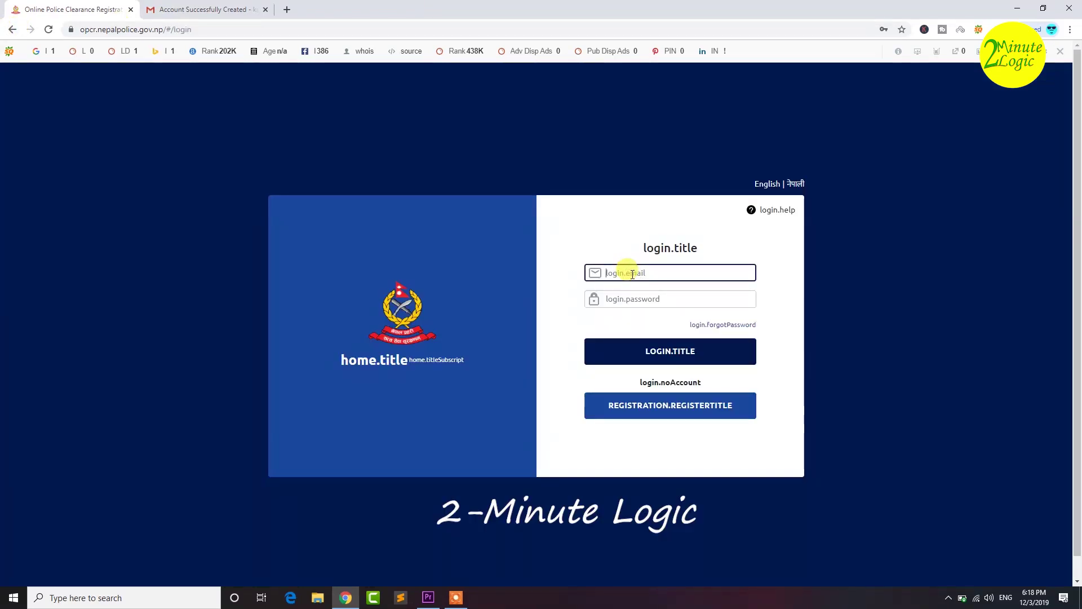
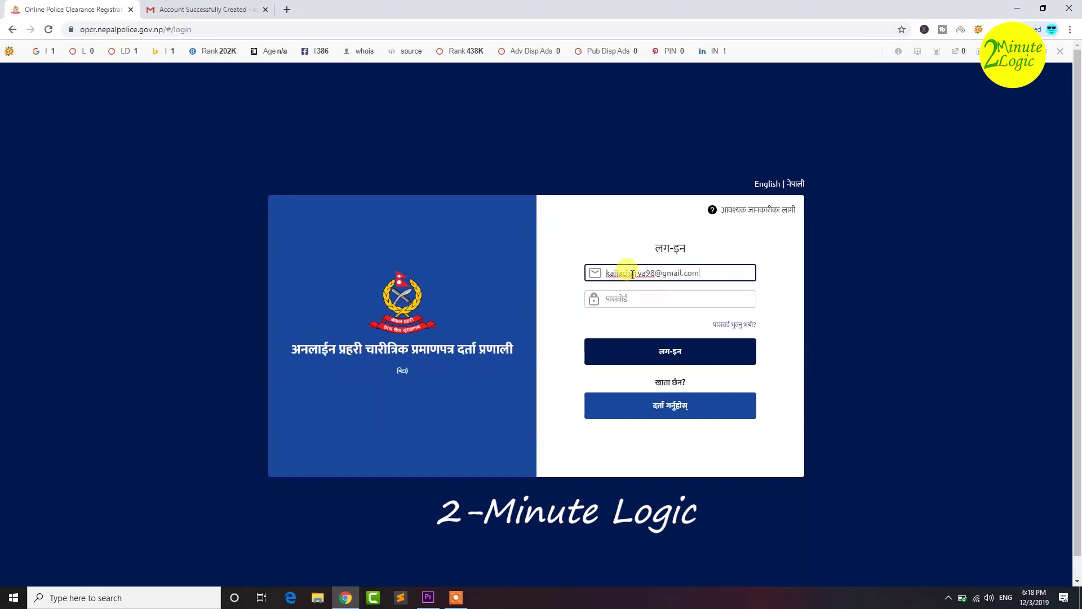
# - Sign in with the registered e-mail and the new password
pyautogui.press('Tab')
pyautogui.write('k')
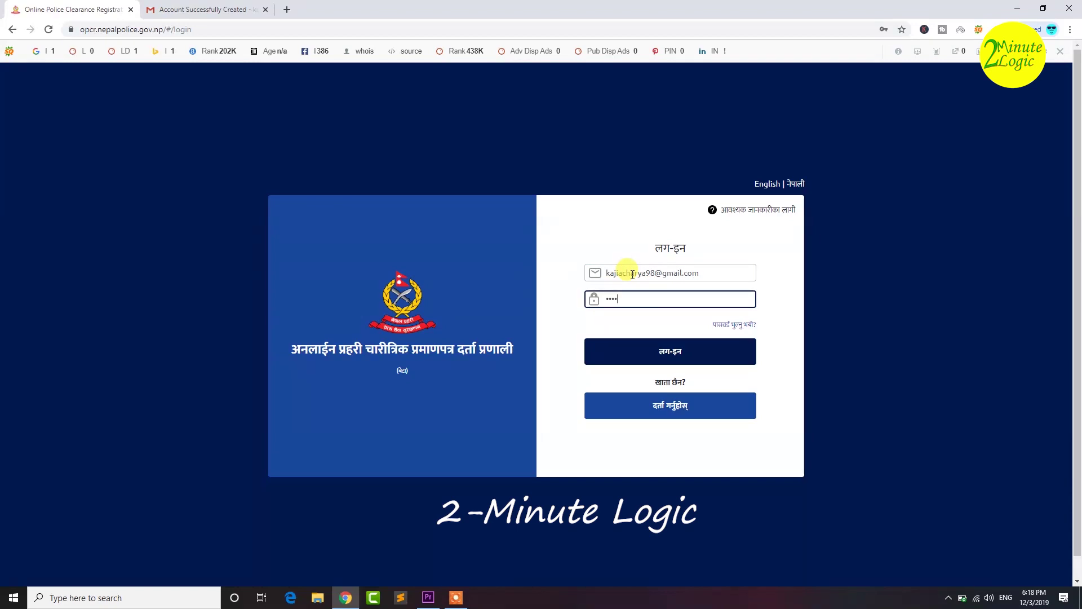
pyautogui.write('1')
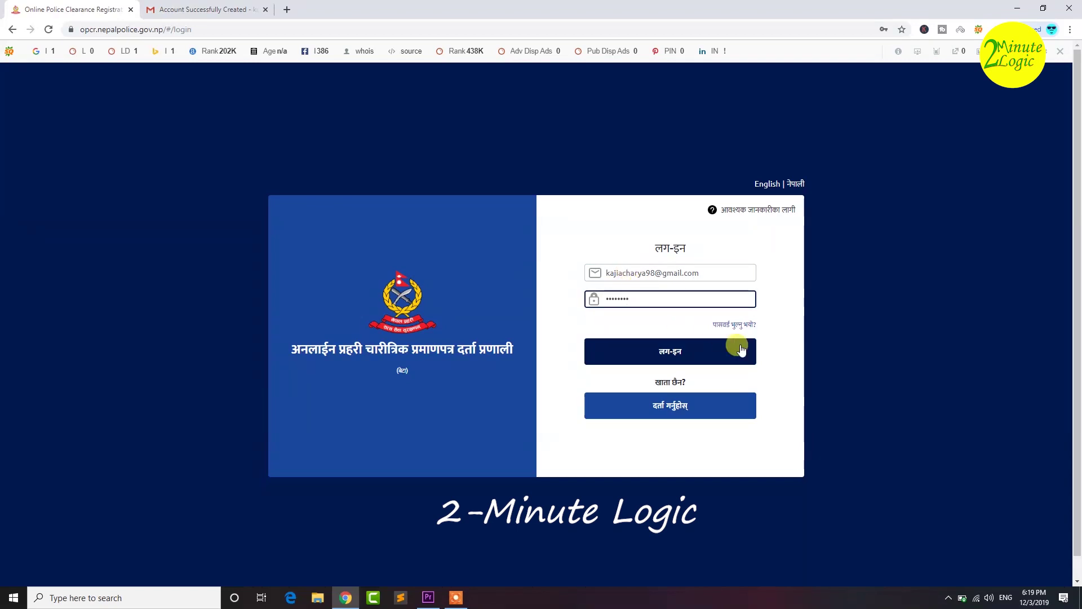
pyautogui.click(717, 354)
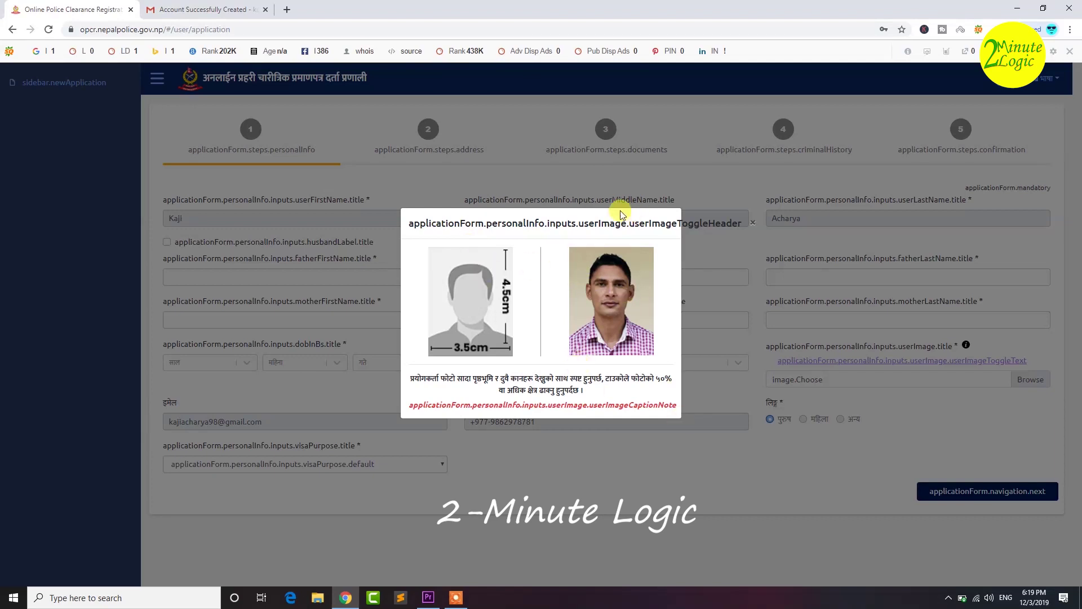
pyautogui.click(753, 223)
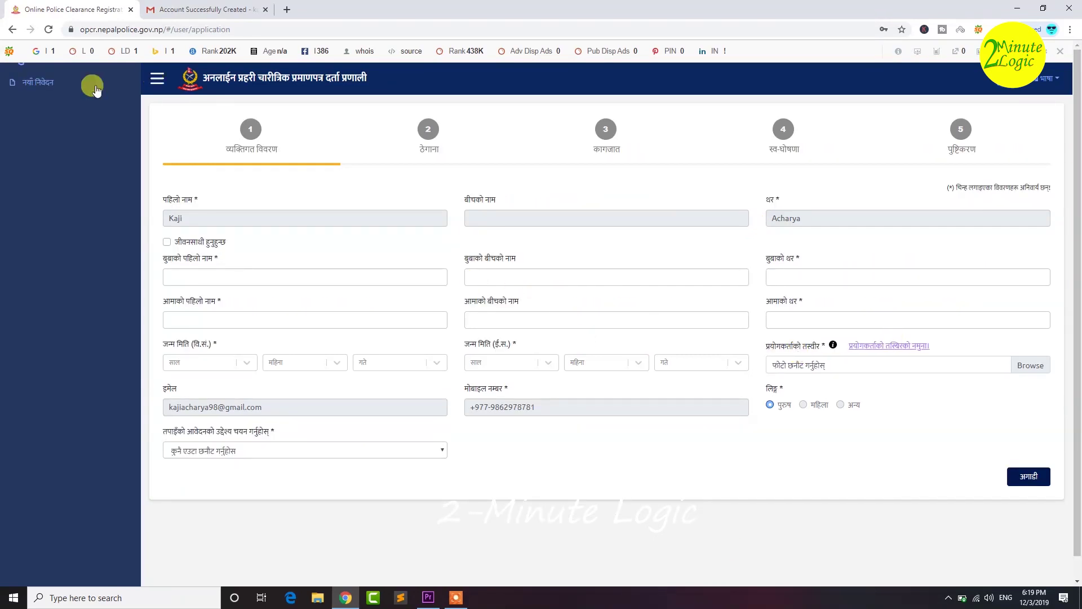
pyautogui.click(25, 84)
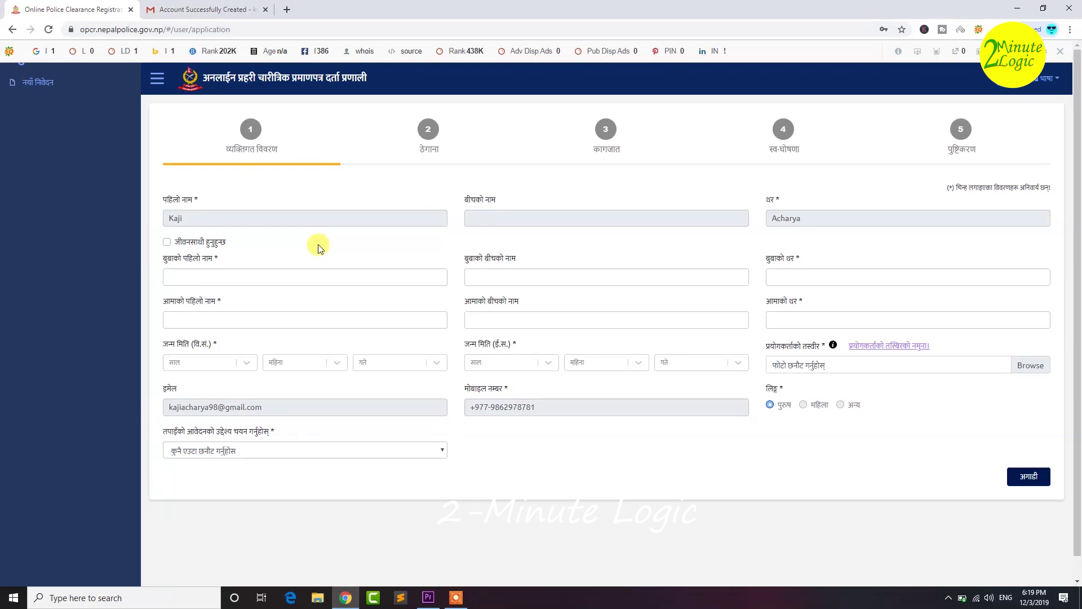
pyautogui.click(168, 243)
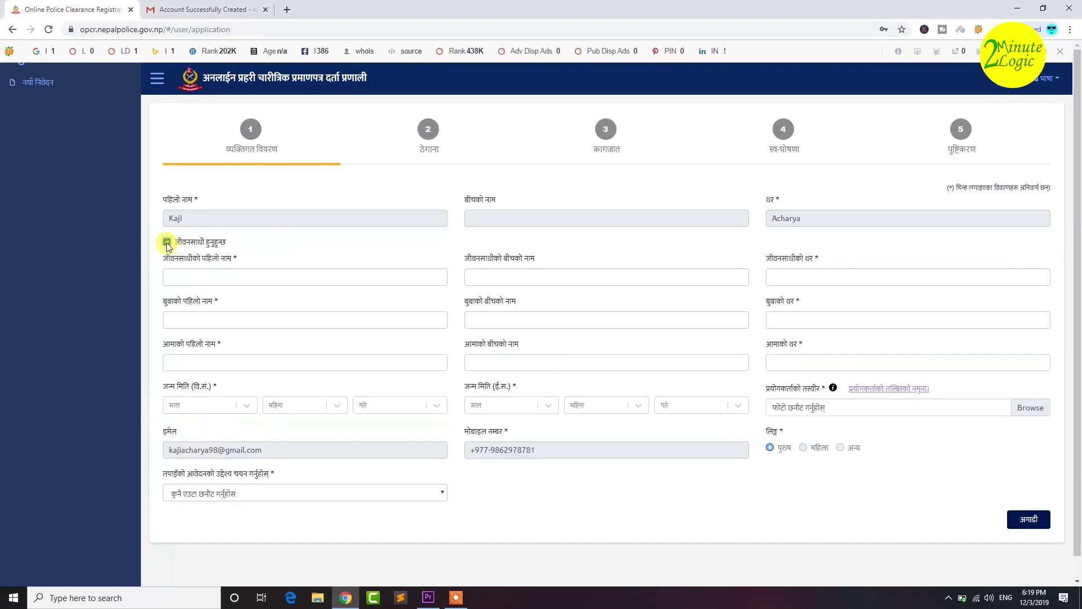
pyautogui.click(167, 243)
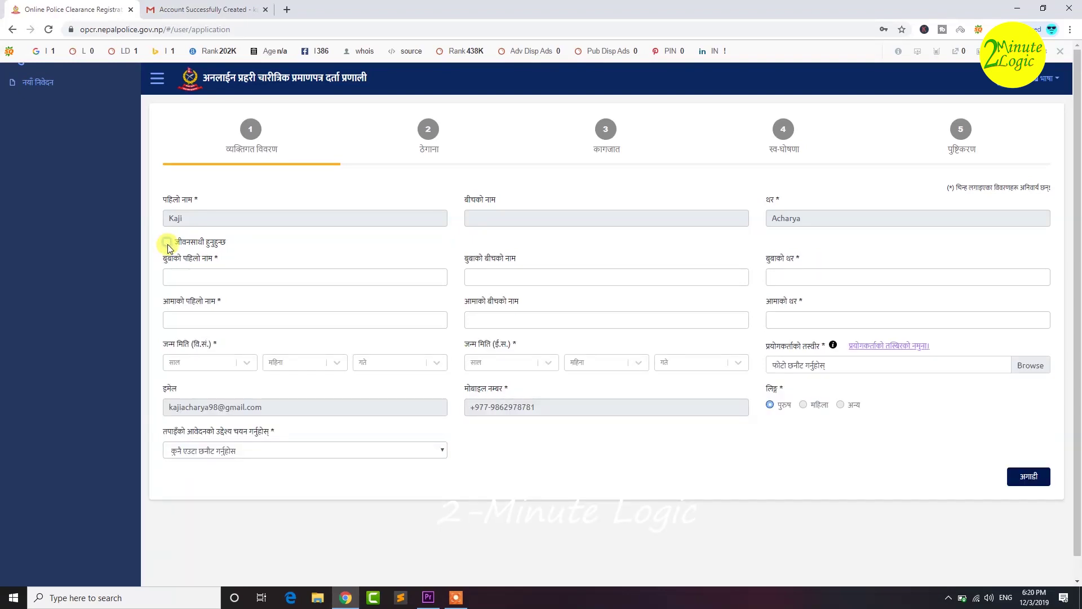
pyautogui.click(180, 277)
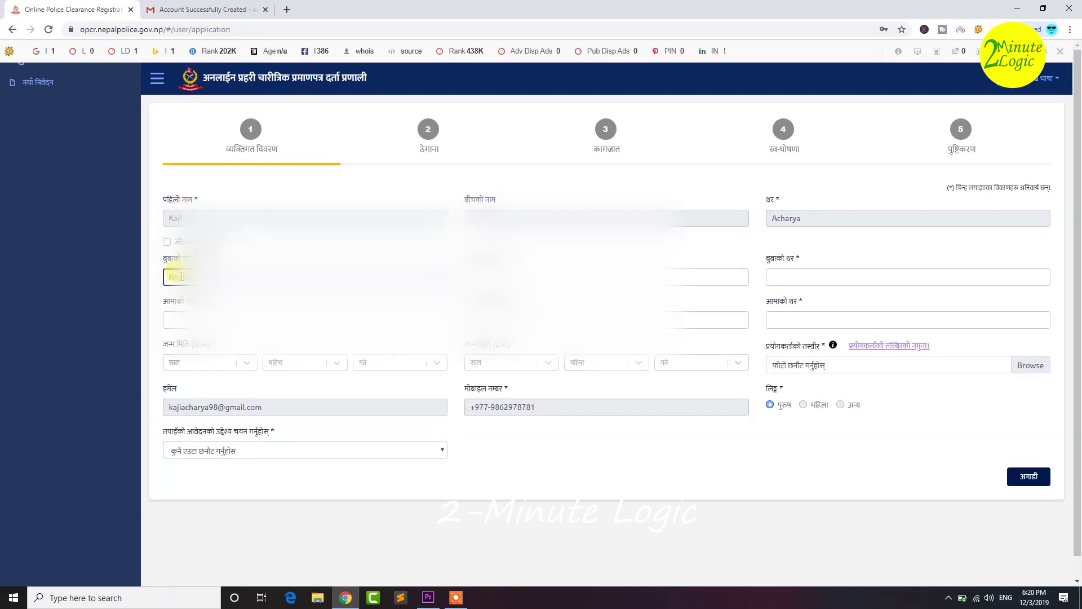
# - Fill in the father's name and reuse his surname as the mother's surname
pyautogui.press('BackSpace')
pyautogui.press('Tab')
pyautogui.press('Tab')
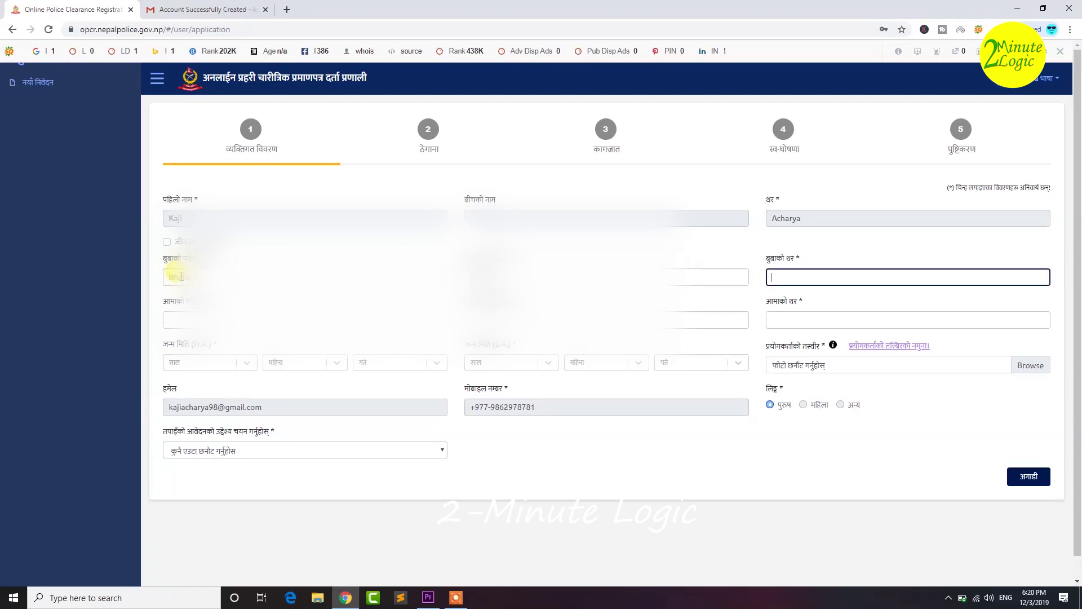
pyautogui.hotkey('ctrl', 'a')
pyautogui.hotkey('ctrl', 'c')
pyautogui.press('Tab')
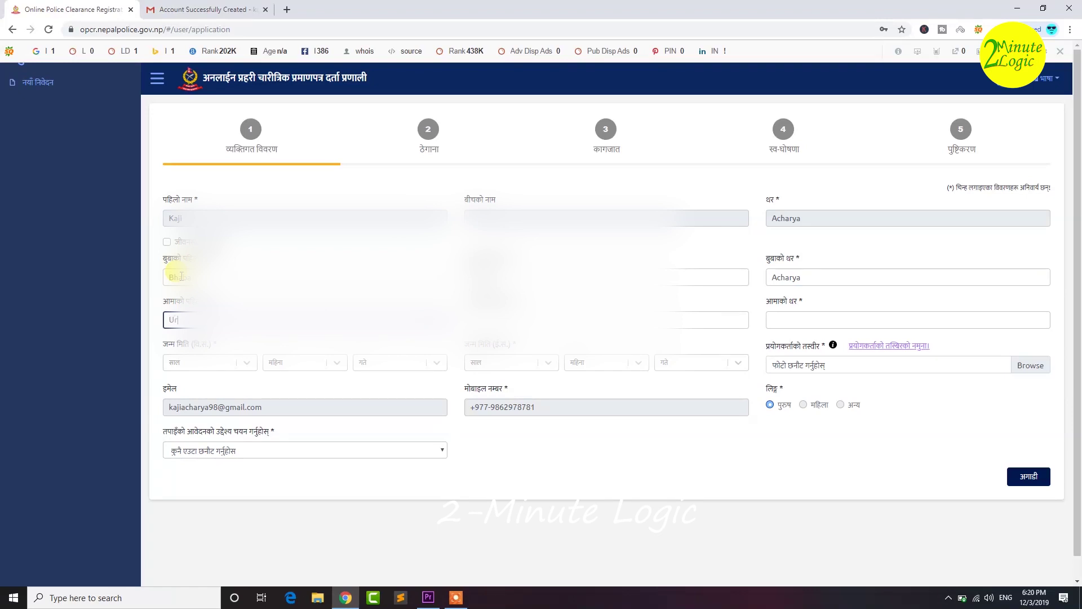
pyautogui.press('Tab')
pyautogui.press('Tab')
pyautogui.hotkey('ctrl', 'v')
pyautogui.press('Tab')
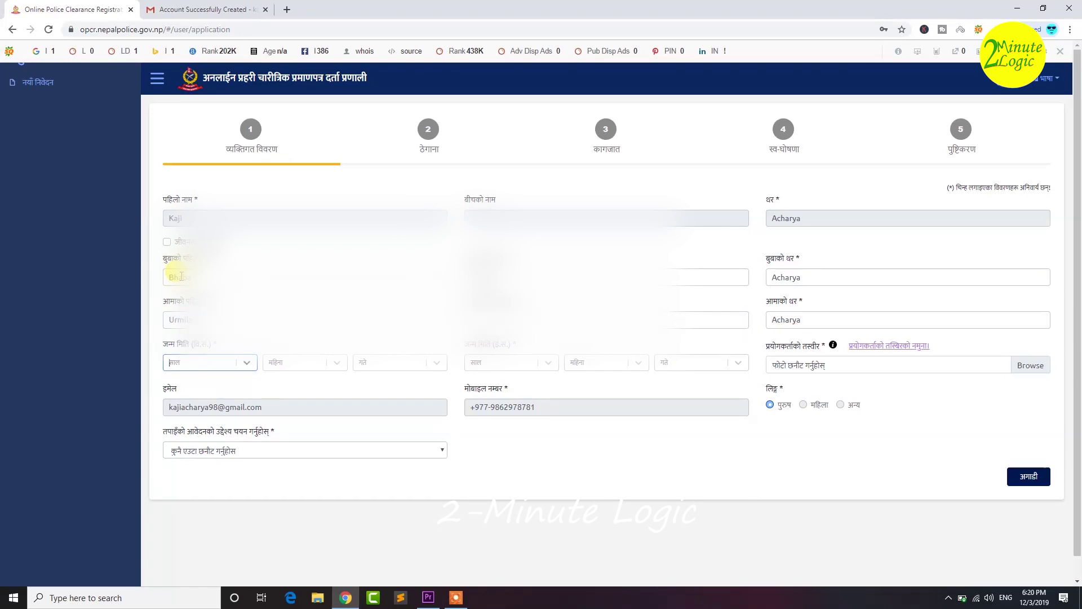
pyautogui.write('205')
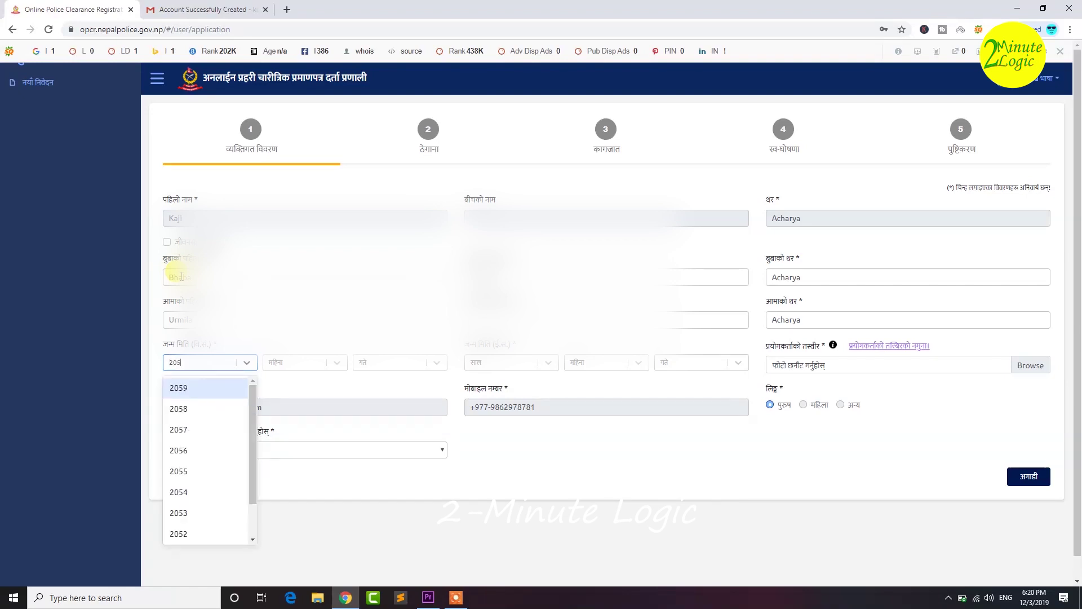
pyautogui.write('4')
pyautogui.press('Return')
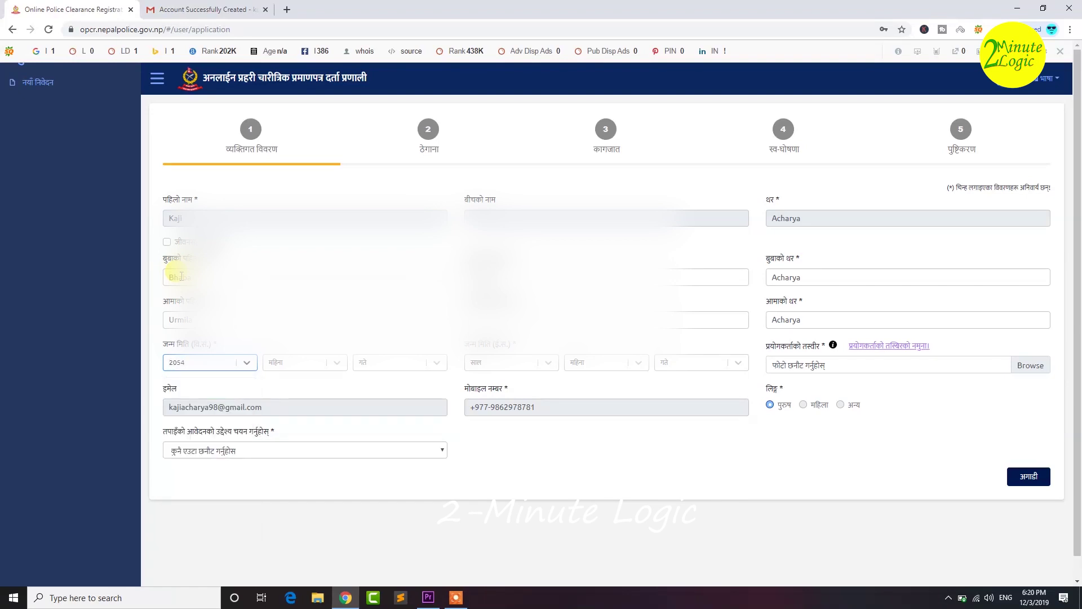
pyautogui.click(337, 367)
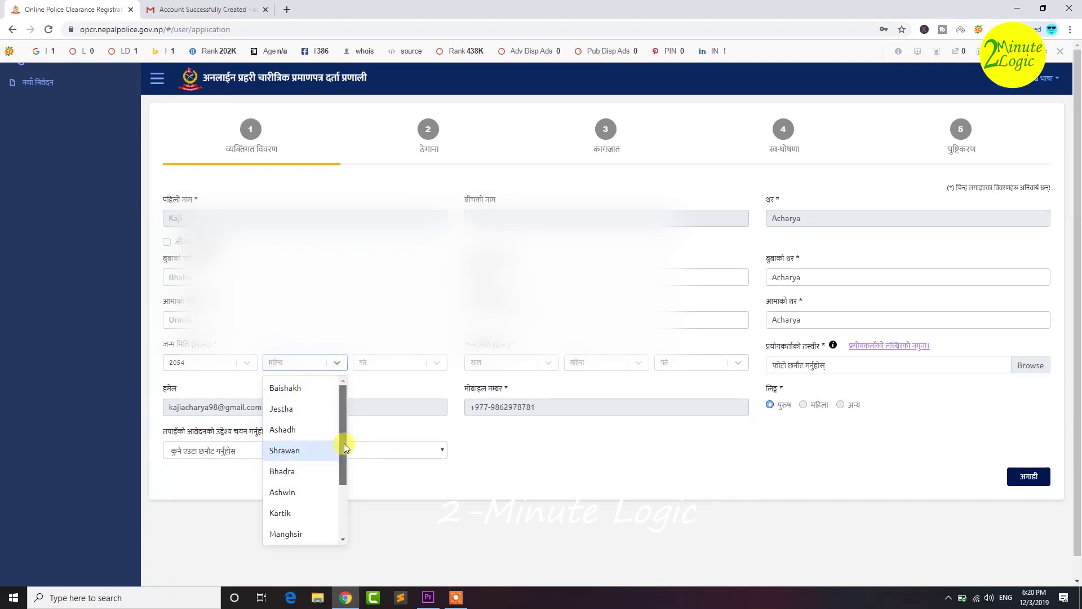
pyautogui.moveTo(345, 442); pyautogui.dragTo(340, 502)
pyautogui.click(287, 488)
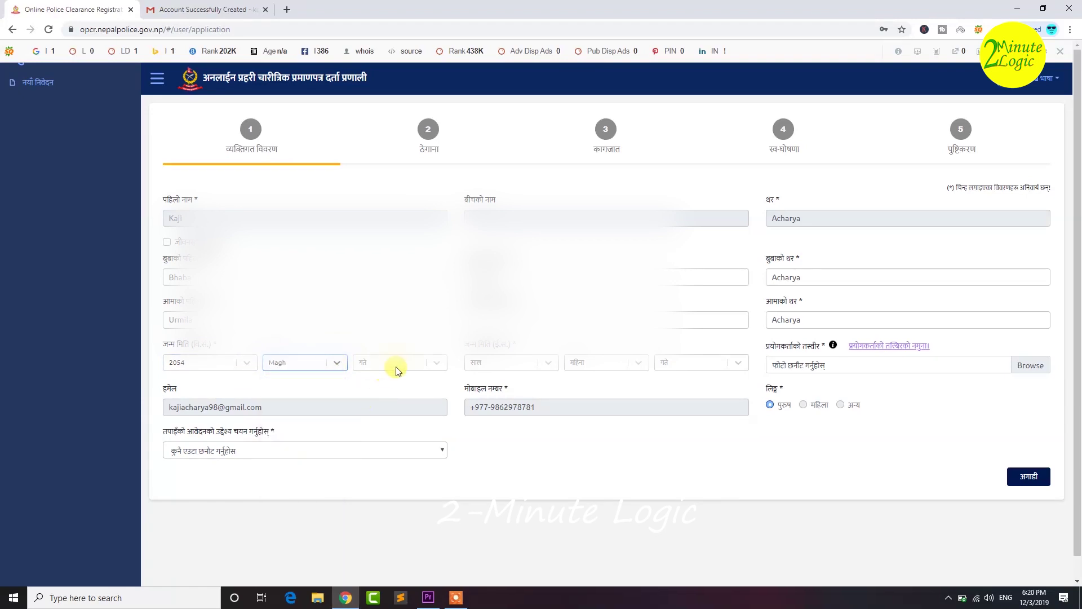
pyautogui.click(394, 364)
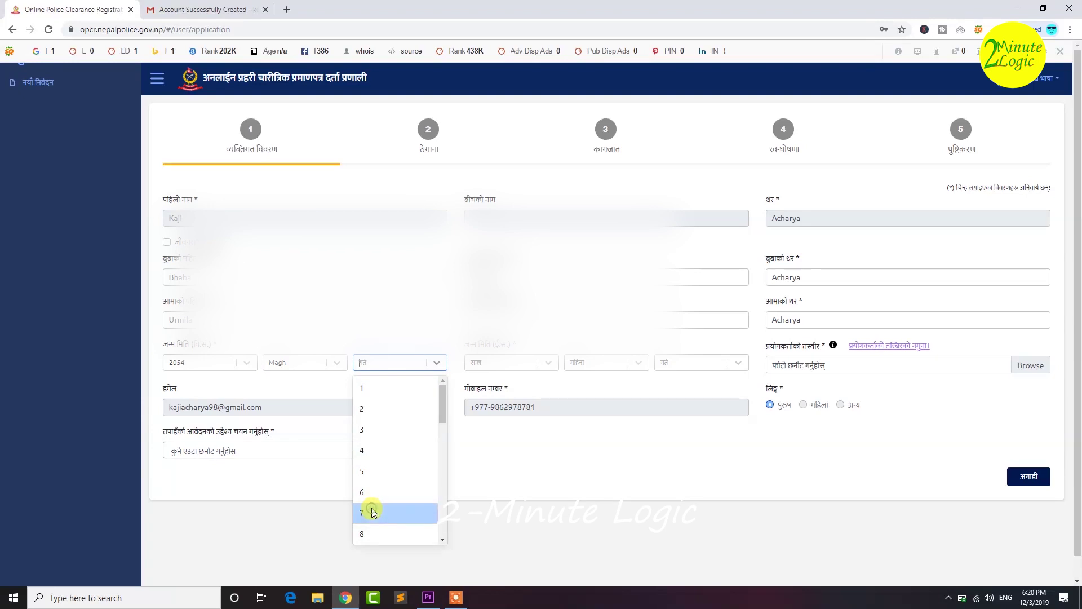
pyautogui.write('25')
pyautogui.click(575, 483)
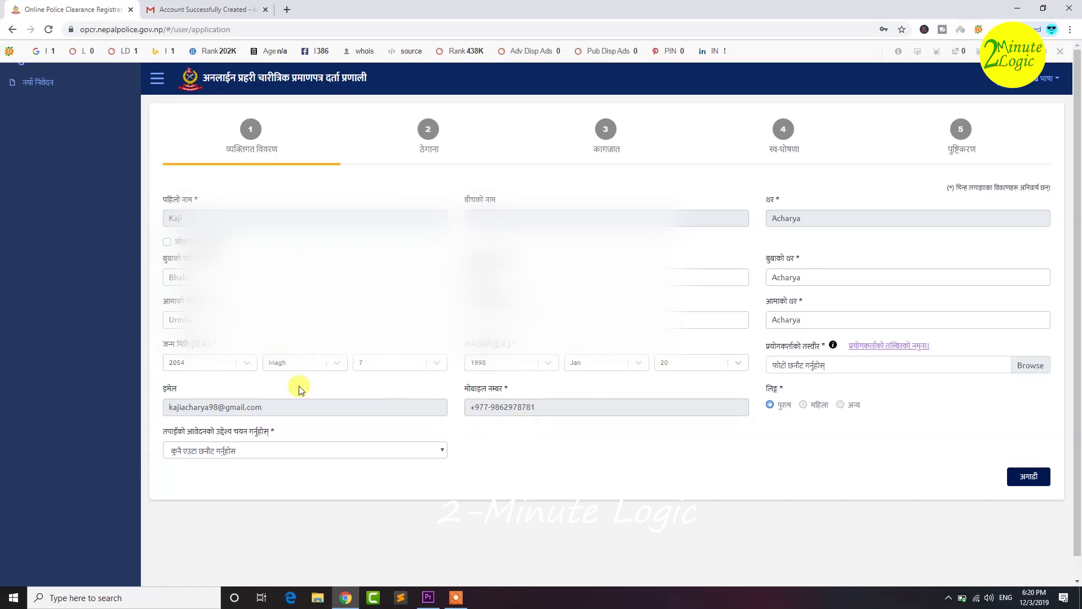
# - Set the purpose to 'भिसा उद्देश्यको लागि होइन' (not for visa) and attach the applicant's photo
pyautogui.click(208, 451)
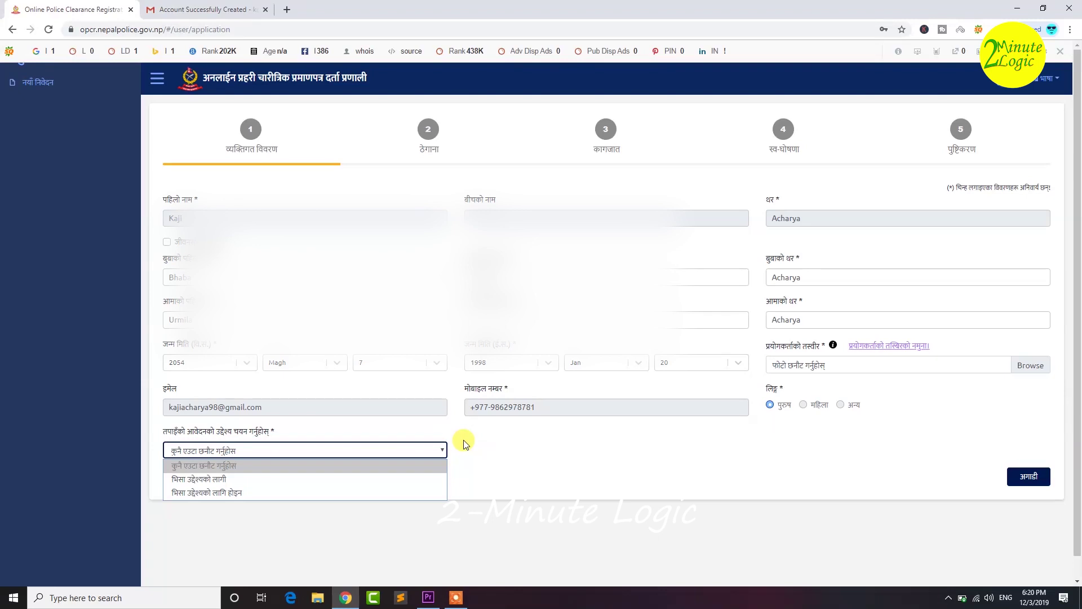
pyautogui.click(224, 493)
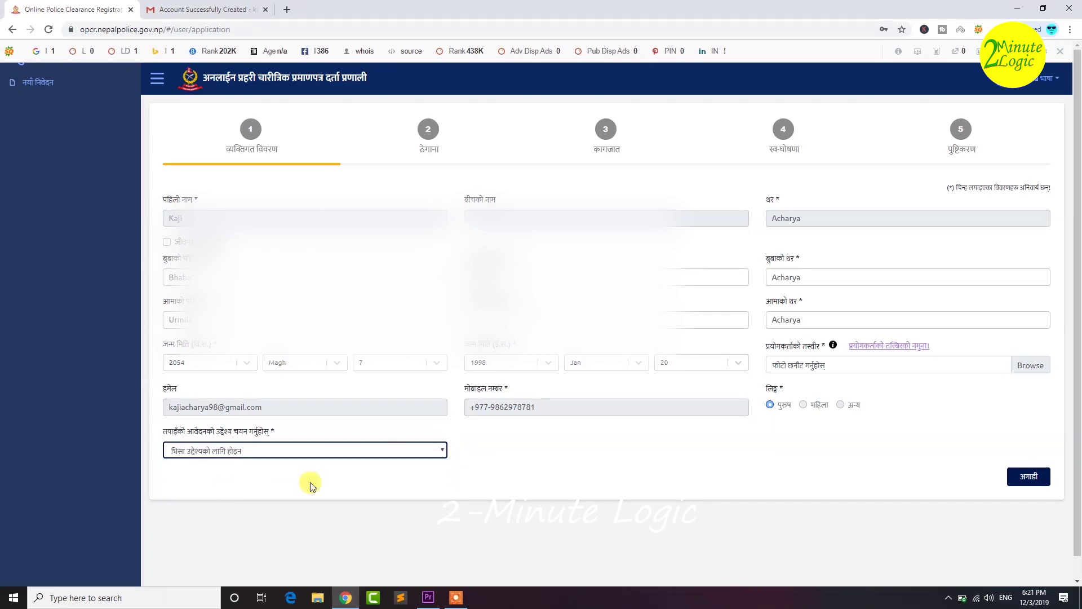
pyautogui.click(814, 365)
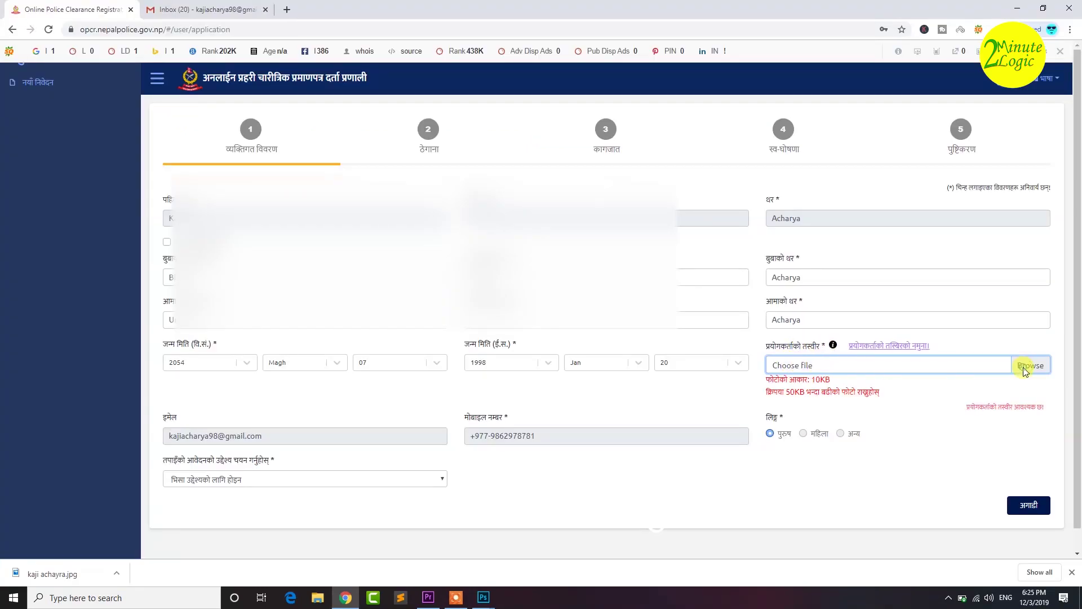
# - Attach the applicant's photo from Downloads and continue to the address step
pyautogui.click(1027, 366)
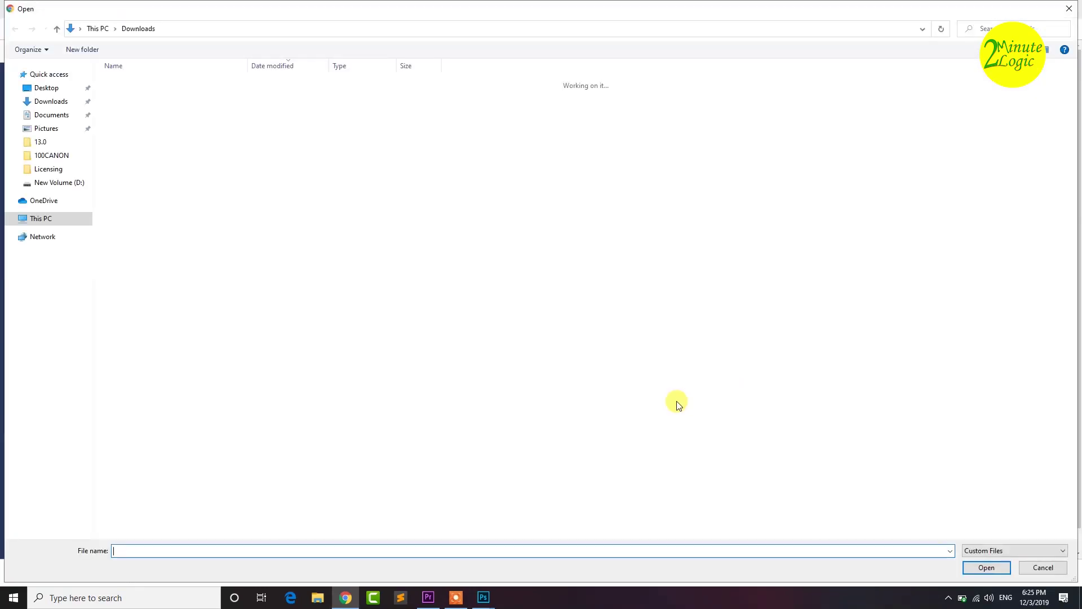
pyautogui.click(143, 99)
pyautogui.doubleClick(143, 99)
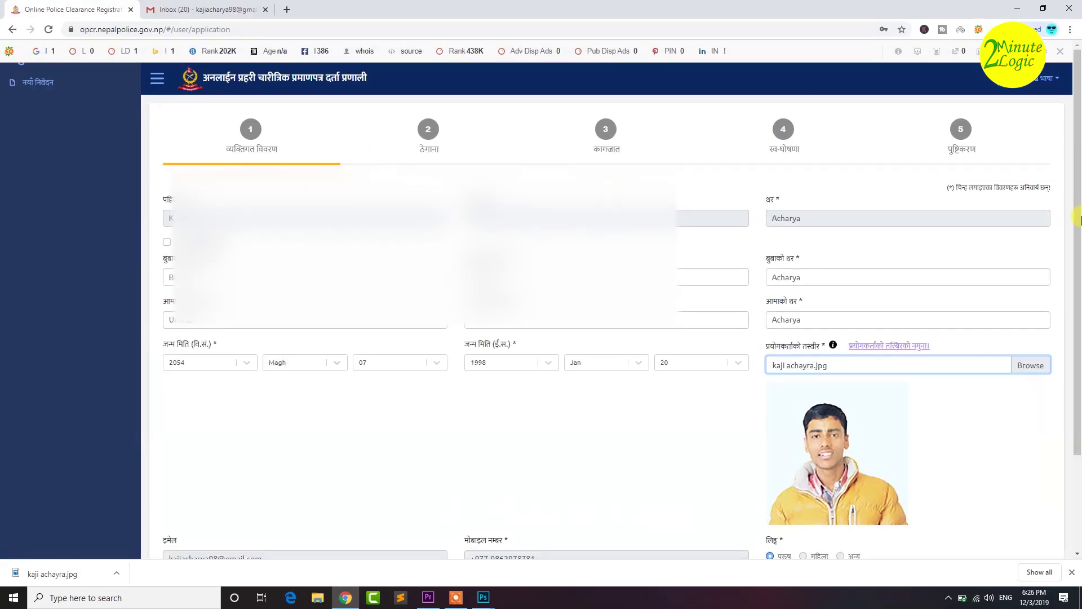
pyautogui.moveTo(1075, 131); pyautogui.dragTo(1075, 224)
pyautogui.click(1028, 508)
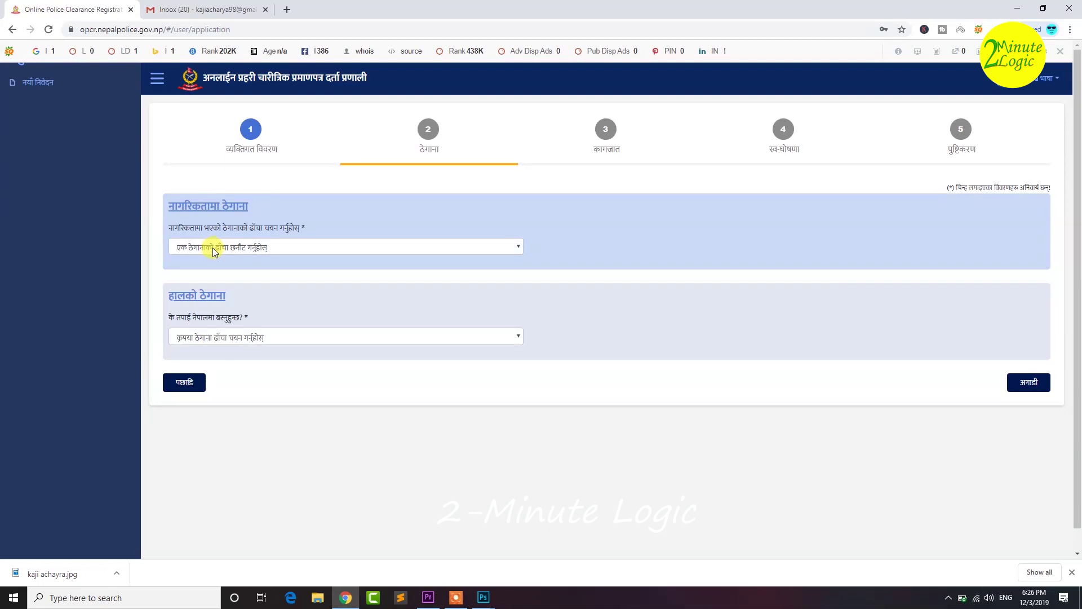
# - Choose the old-structure citizenship address format and set the district to Khotang
pyautogui.click(213, 249)
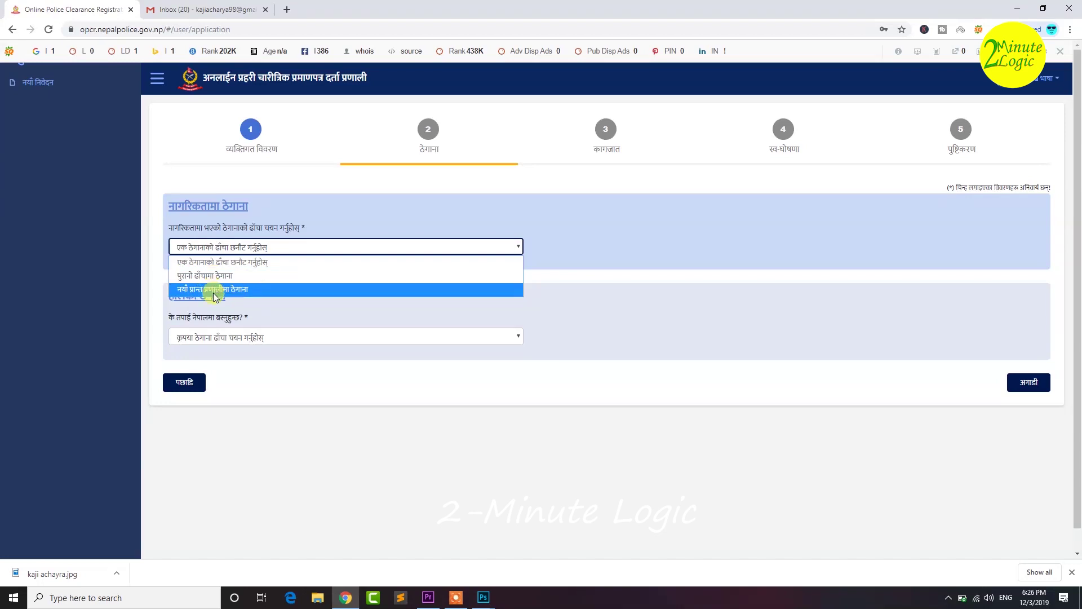
pyautogui.click(215, 278)
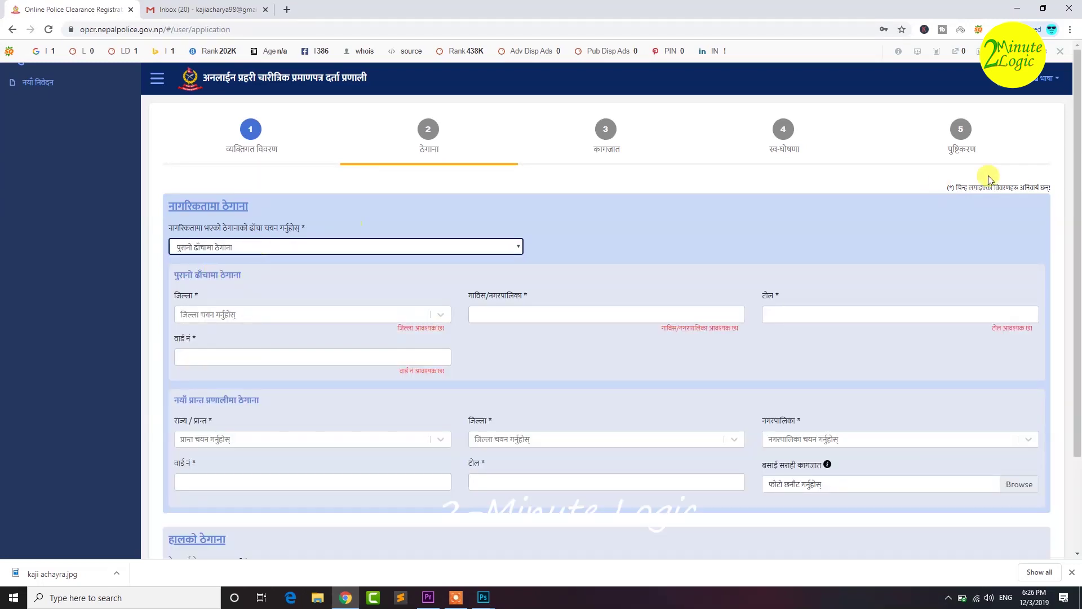
pyautogui.moveTo(1077, 161); pyautogui.dragTo(1077, 249)
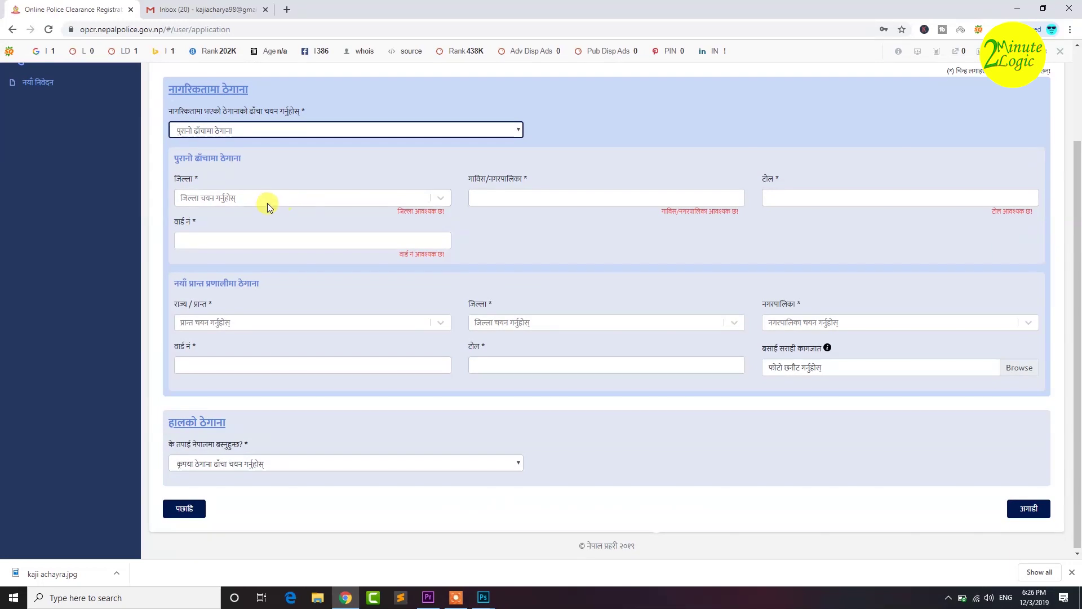
pyautogui.click(267, 202)
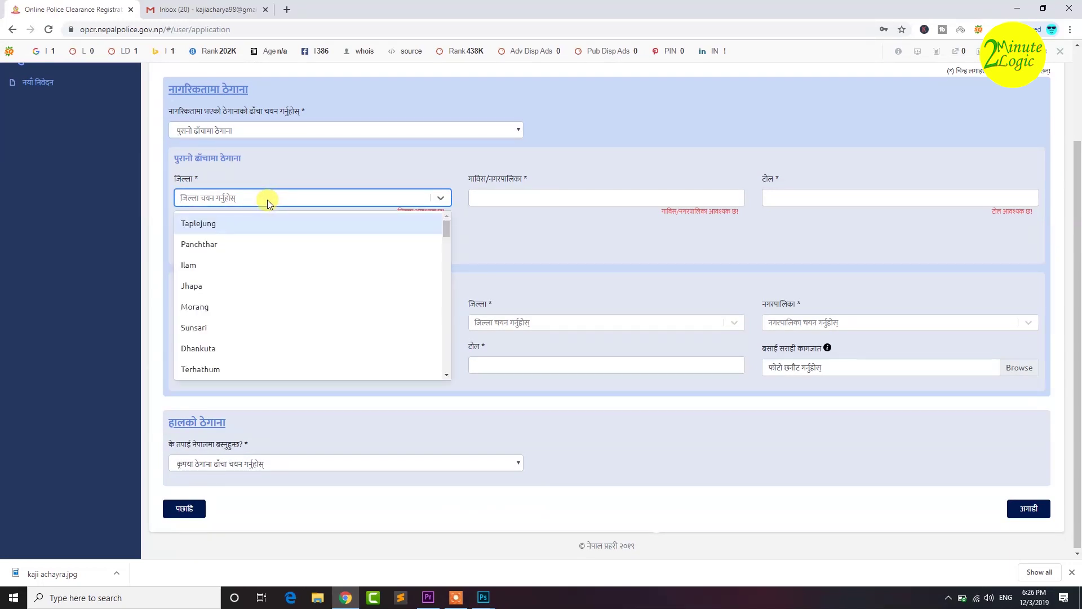
pyautogui.write('kho')
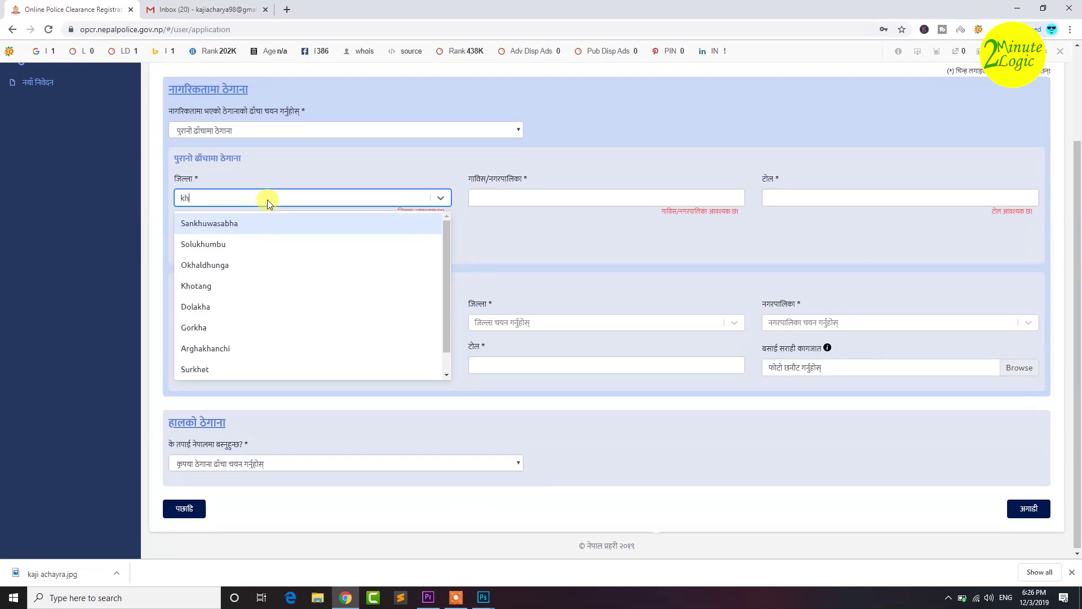
pyautogui.click(224, 224)
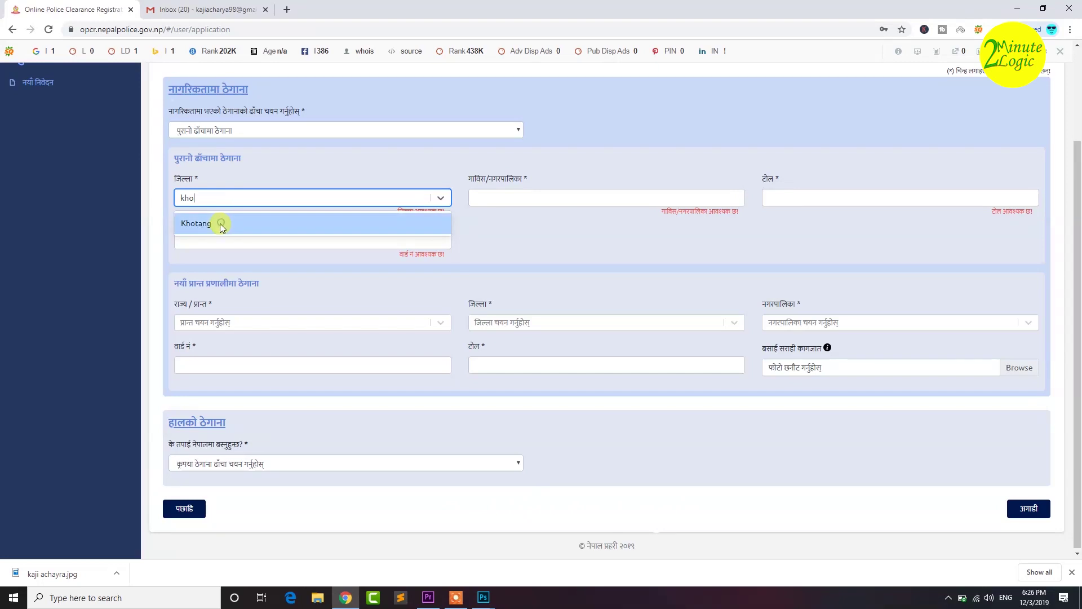
# - Enter Diktel as the municipality, Majhagaun as the tole, and the ward number
pyautogui.click(498, 198)
pyautogui.write('Diktel')
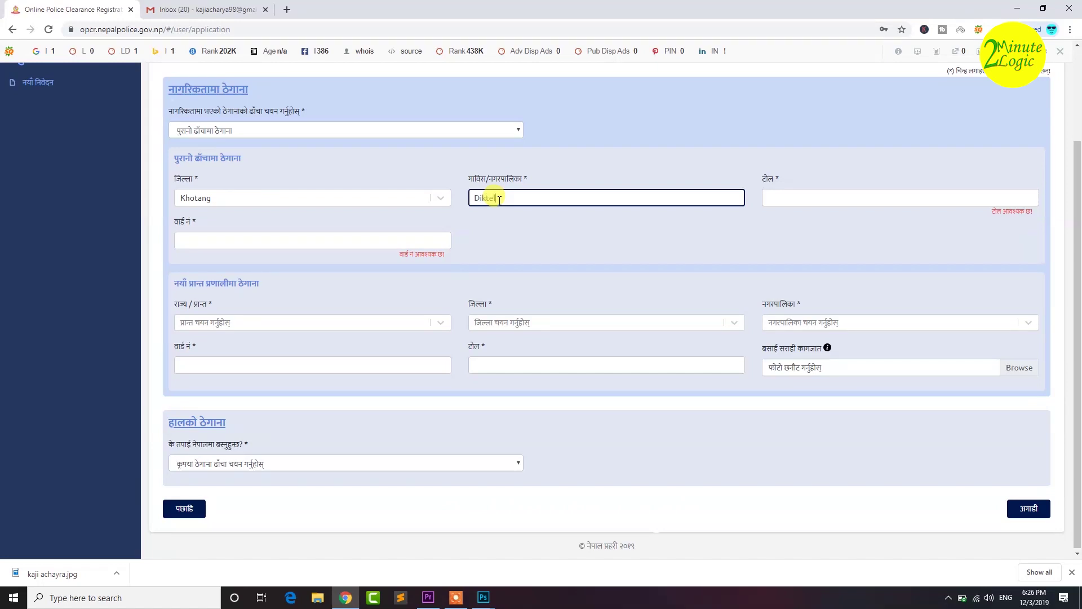
pyautogui.press('Tab')
pyautogui.write('M')
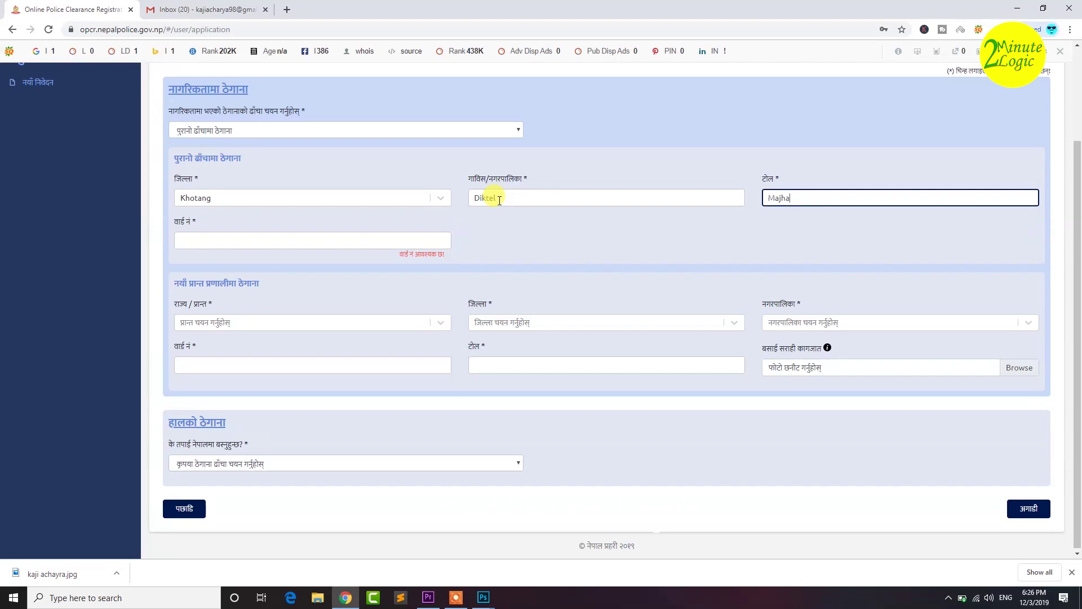
pyautogui.click(188, 239)
pyautogui.write('01')
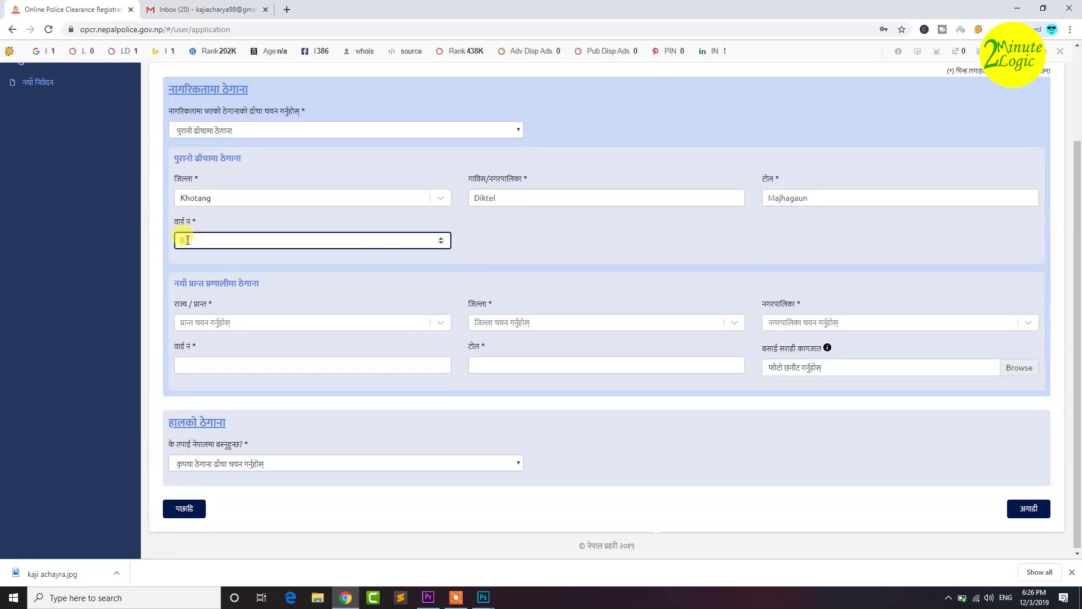
pyautogui.click(517, 241)
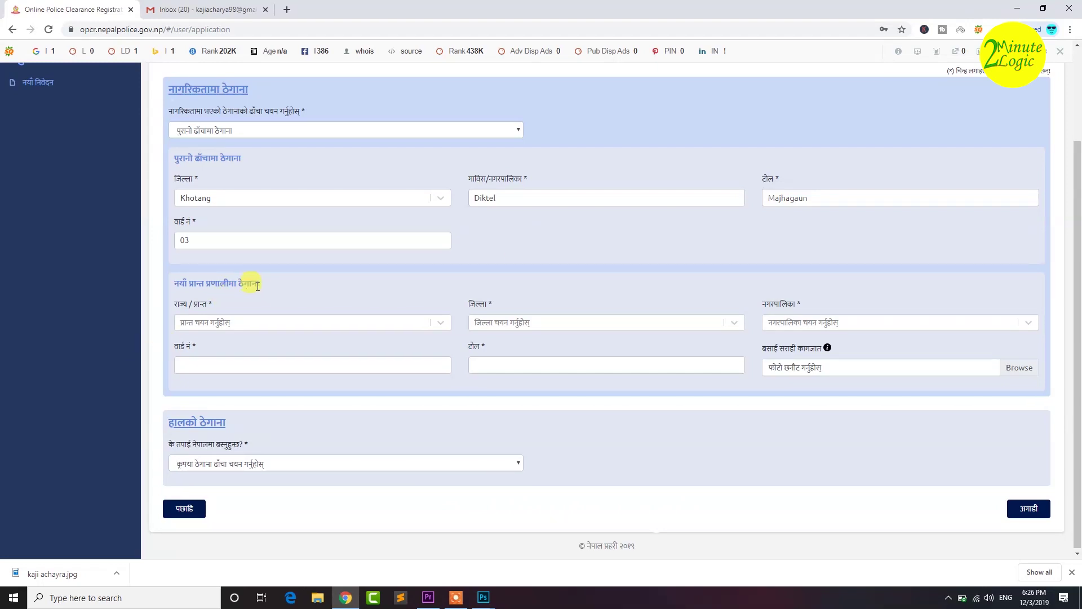
# - Set the new-structure address province to Province 1 and district to Khotang
pyautogui.click(221, 322)
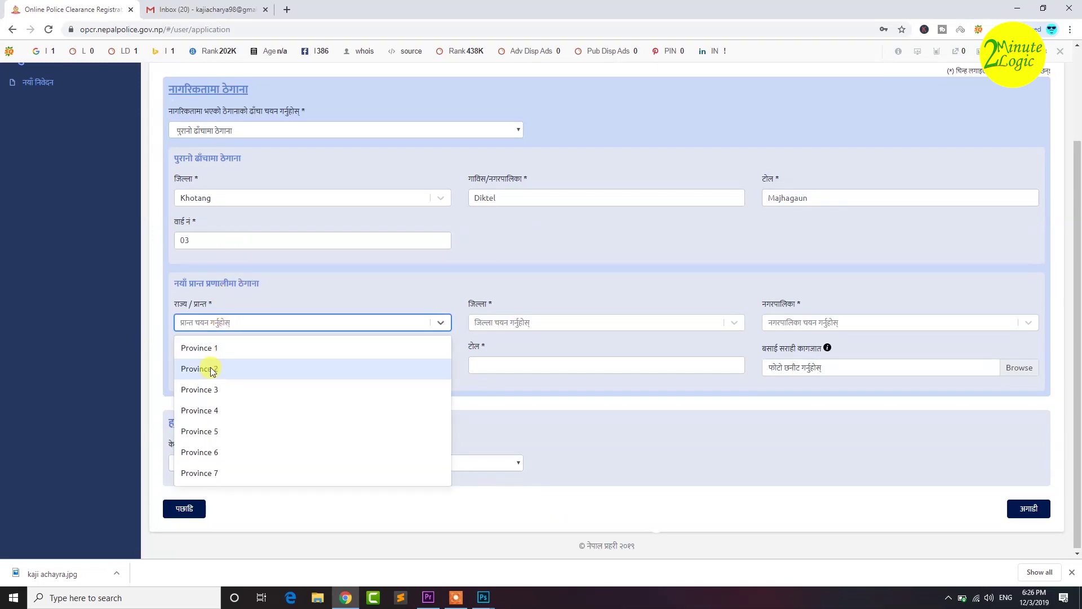
pyautogui.click(205, 347)
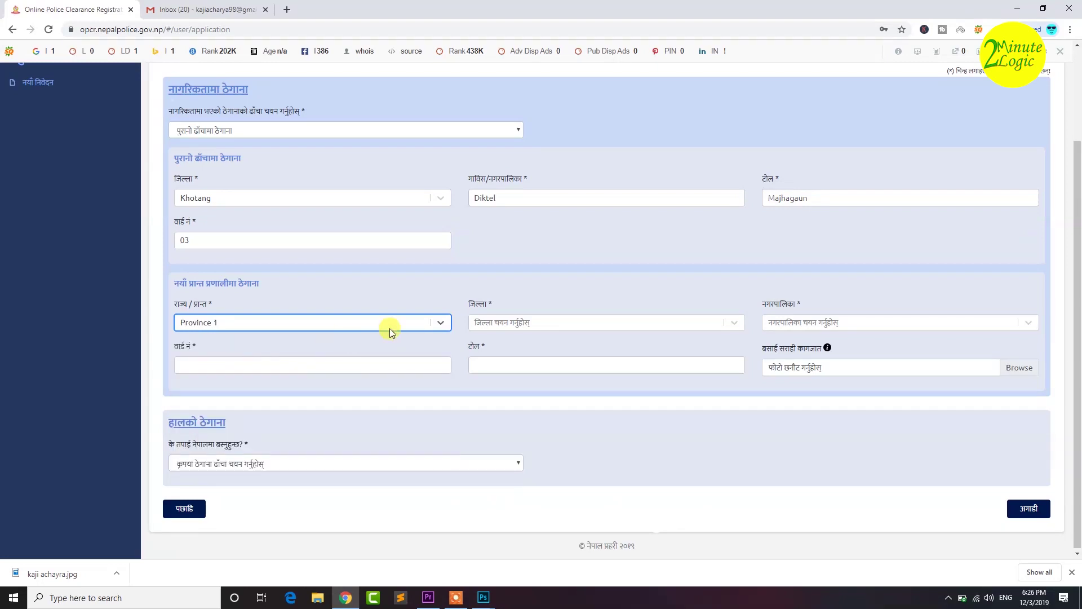
pyautogui.click(519, 329)
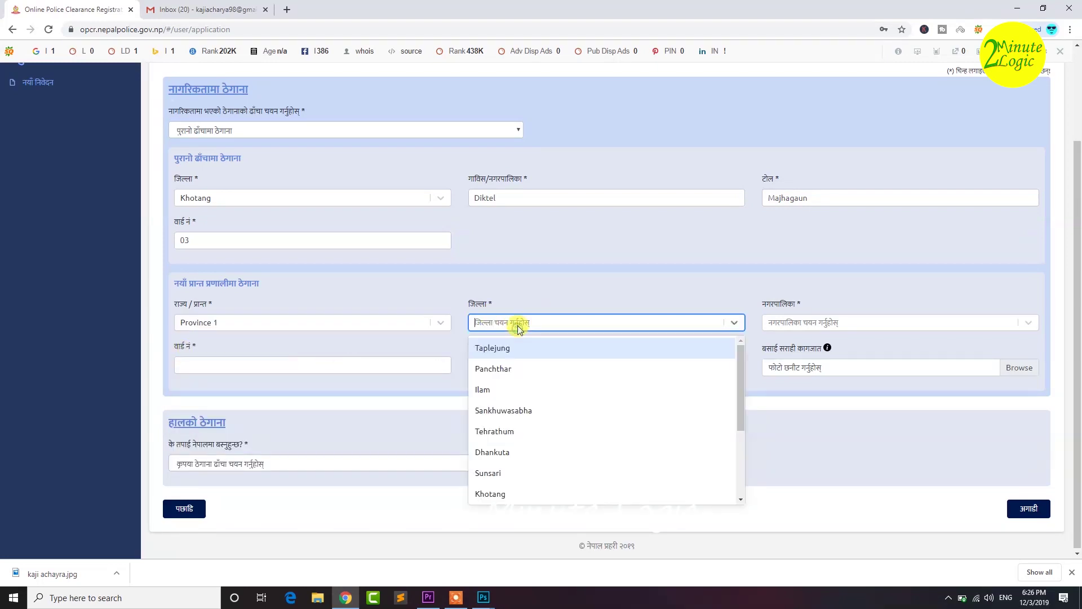
pyautogui.write('kho')
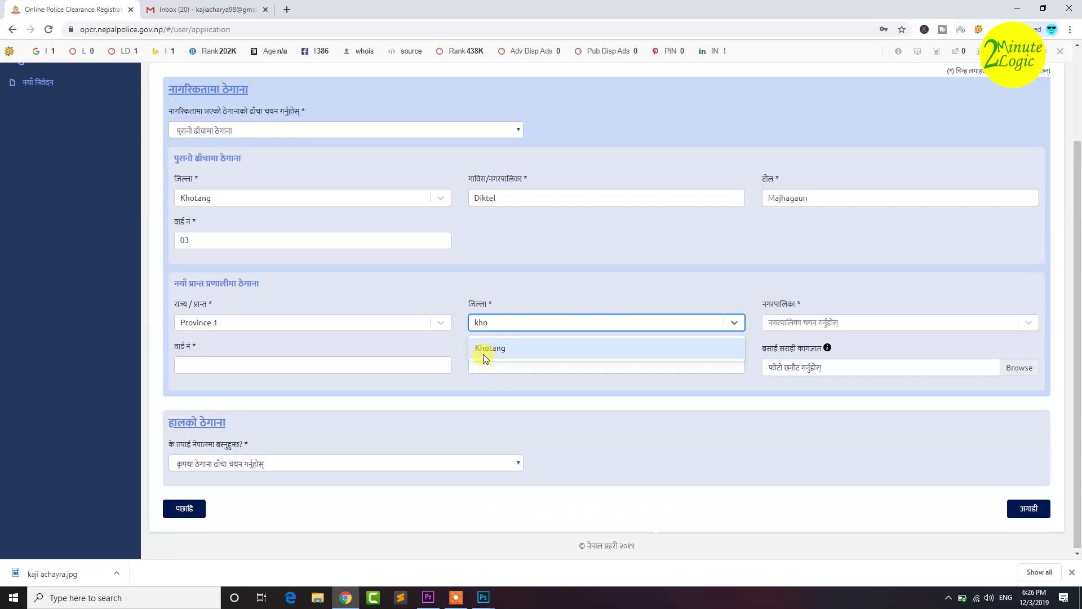
pyautogui.click(492, 349)
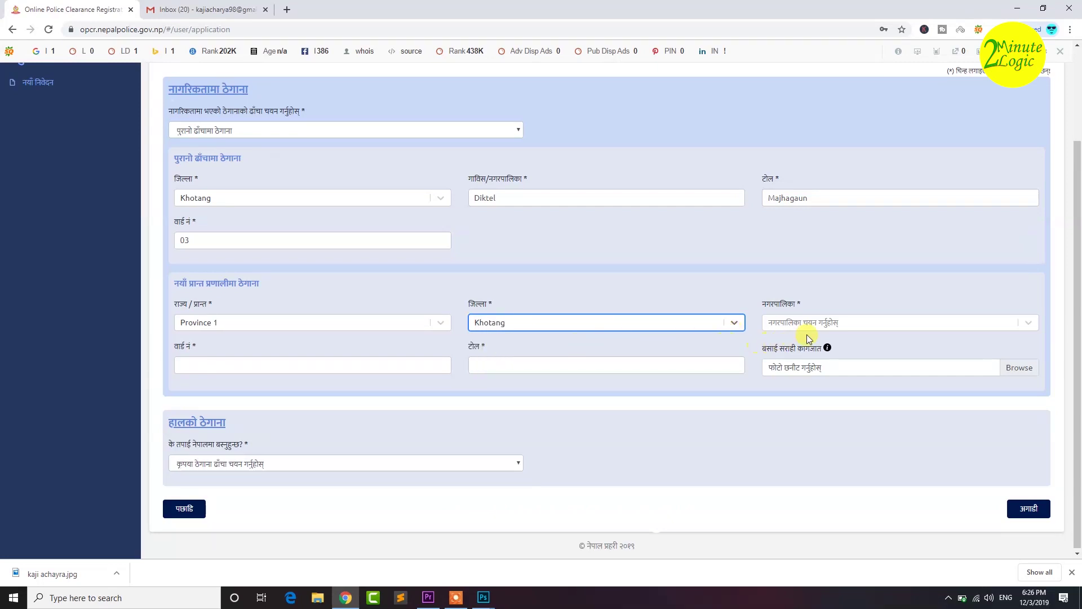
# - Pick Diprung Rural-Municipality and enter ward 01
pyautogui.click(1029, 323)
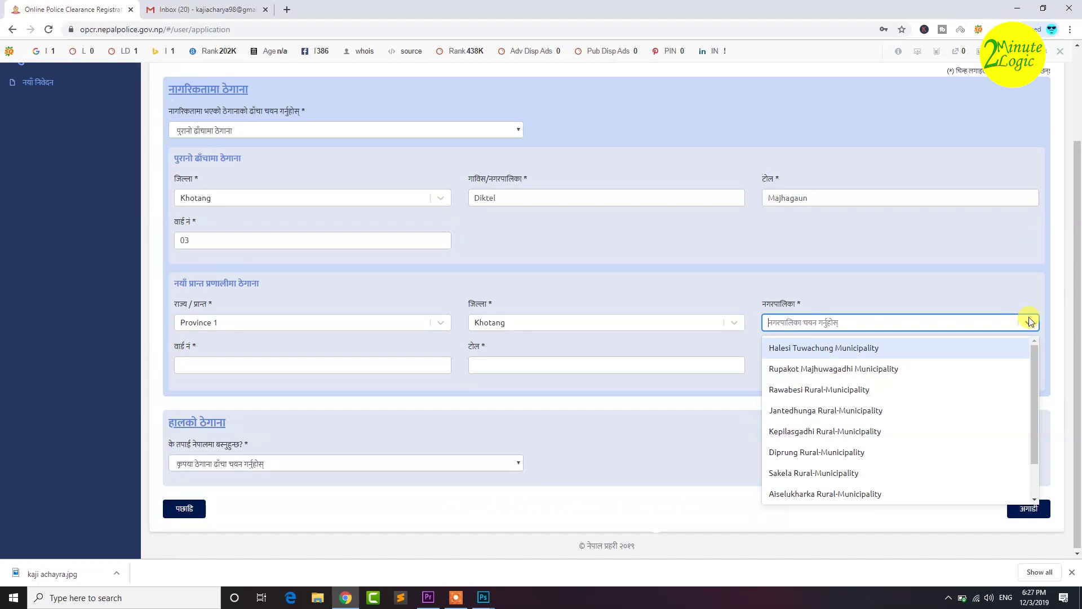
pyautogui.write('di')
pyautogui.click(851, 350)
pyautogui.click(819, 355)
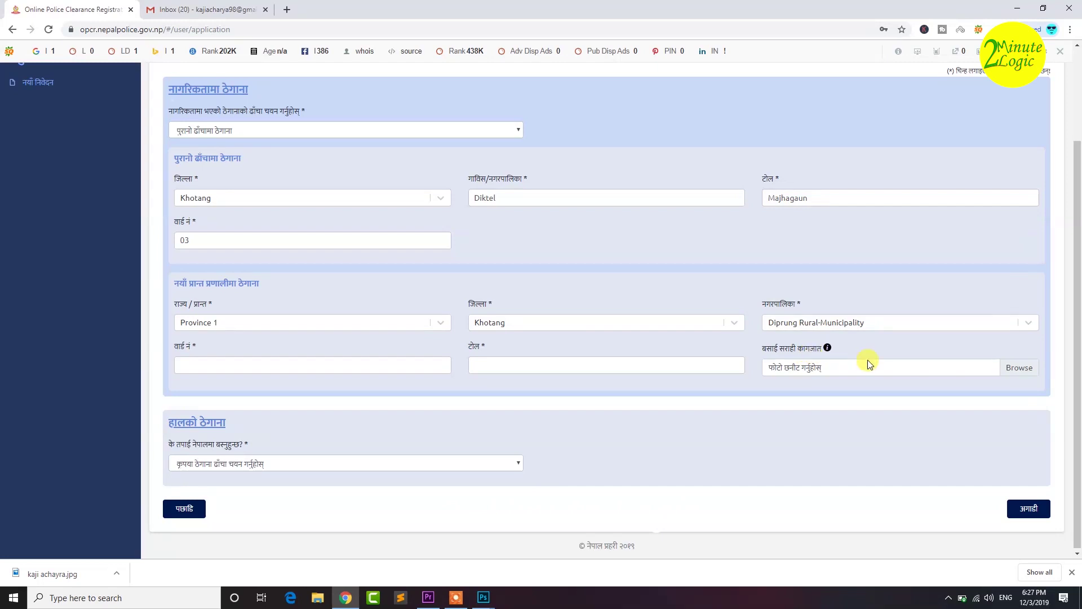
pyautogui.click(312, 364)
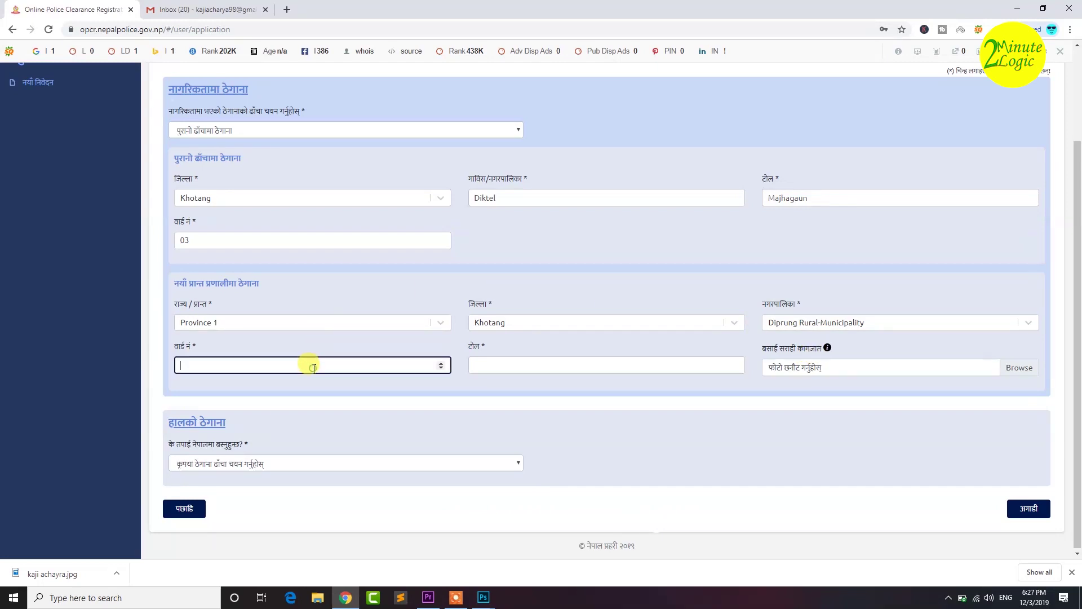
pyautogui.write('01')
pyautogui.click(507, 364)
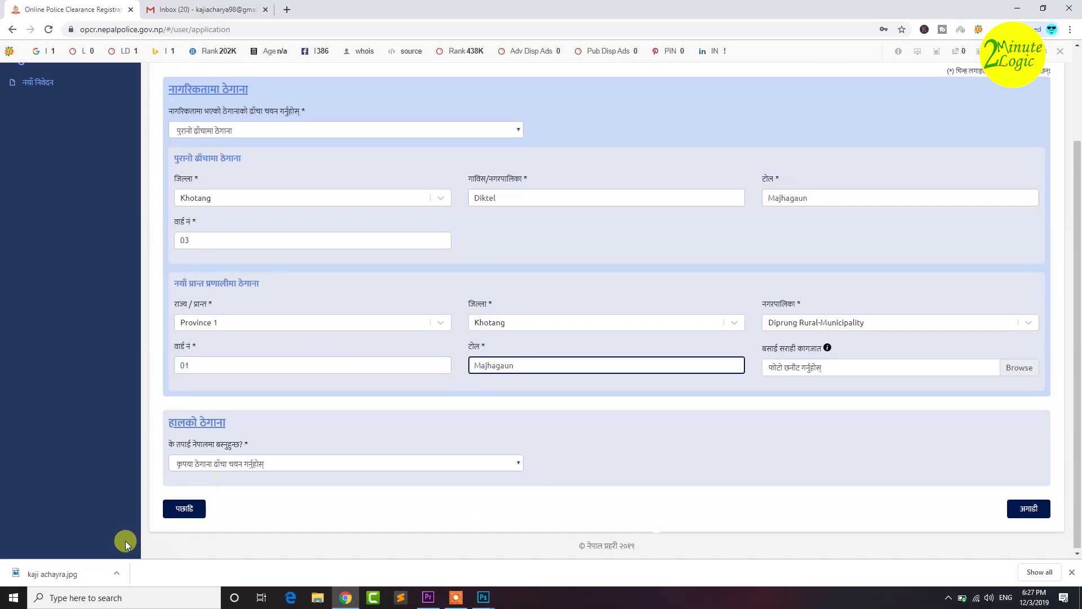
# - Answer 'म नेपालमा बस्छु', copy the citizenship address as current address, and continue to documents
pyautogui.scroll(-1, 1076, 274)
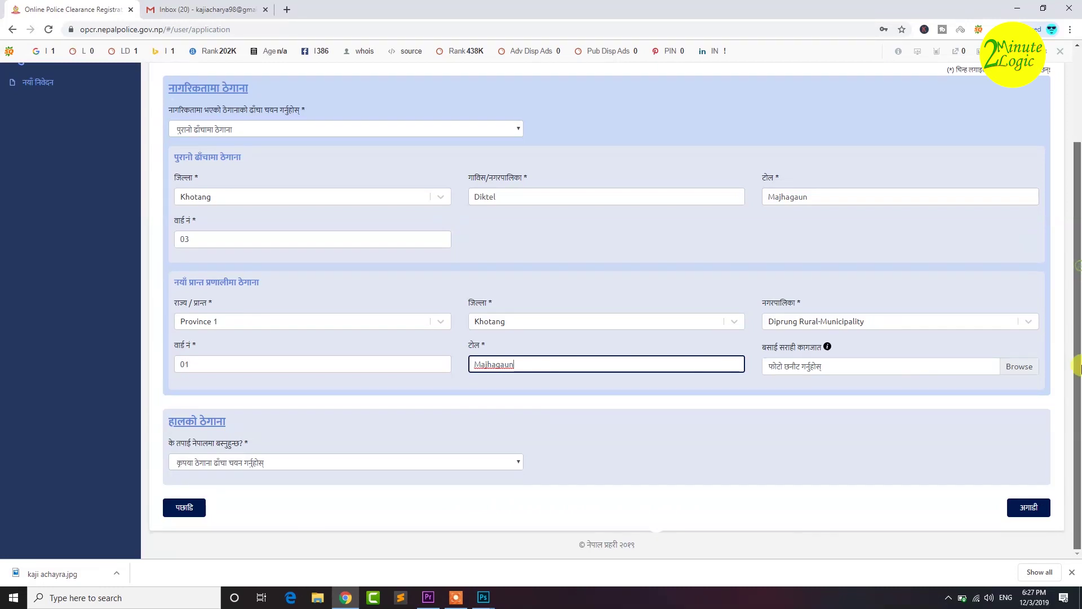
pyautogui.click(197, 462)
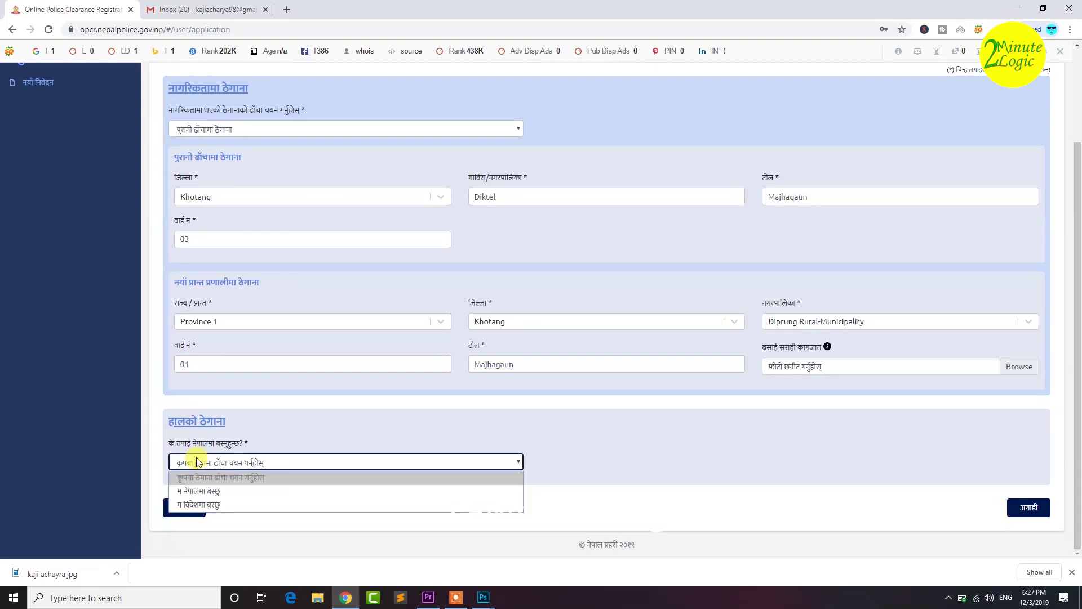
pyautogui.click(205, 492)
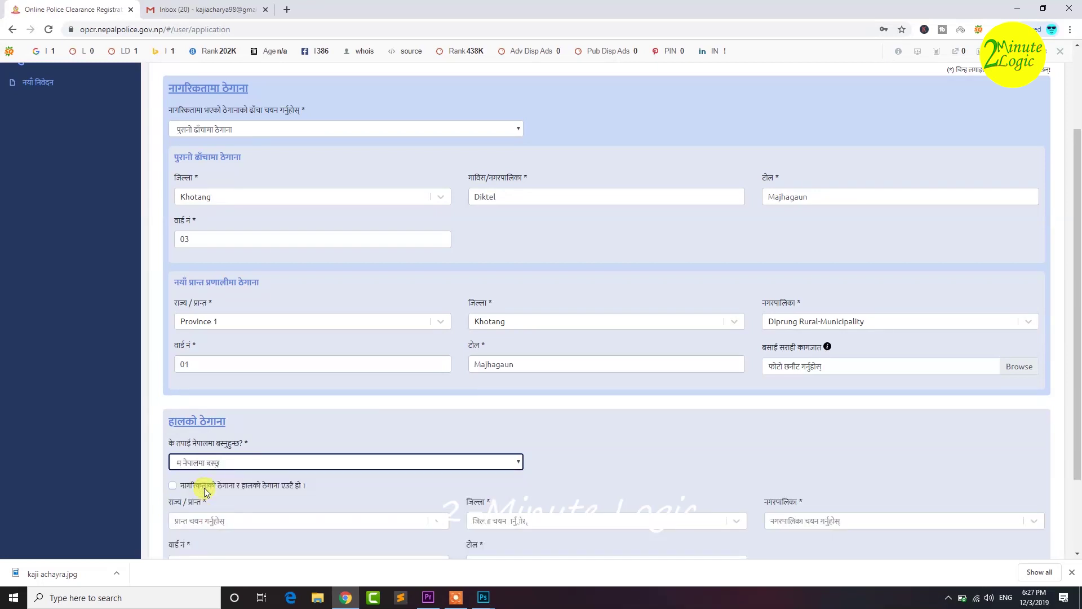
pyautogui.scroll(-2, 1077, 471)
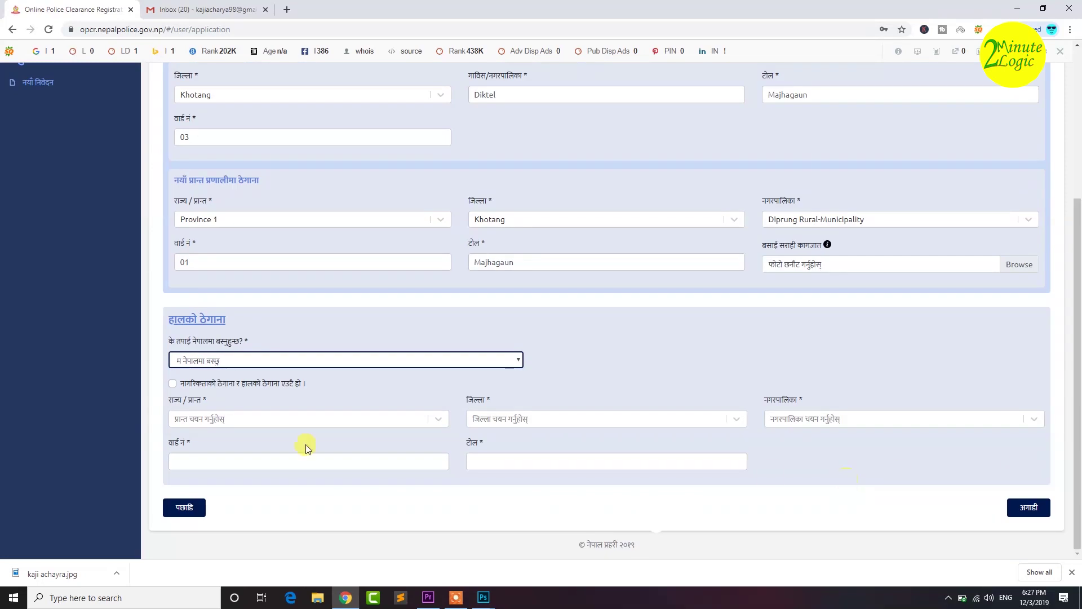
pyautogui.click(250, 385)
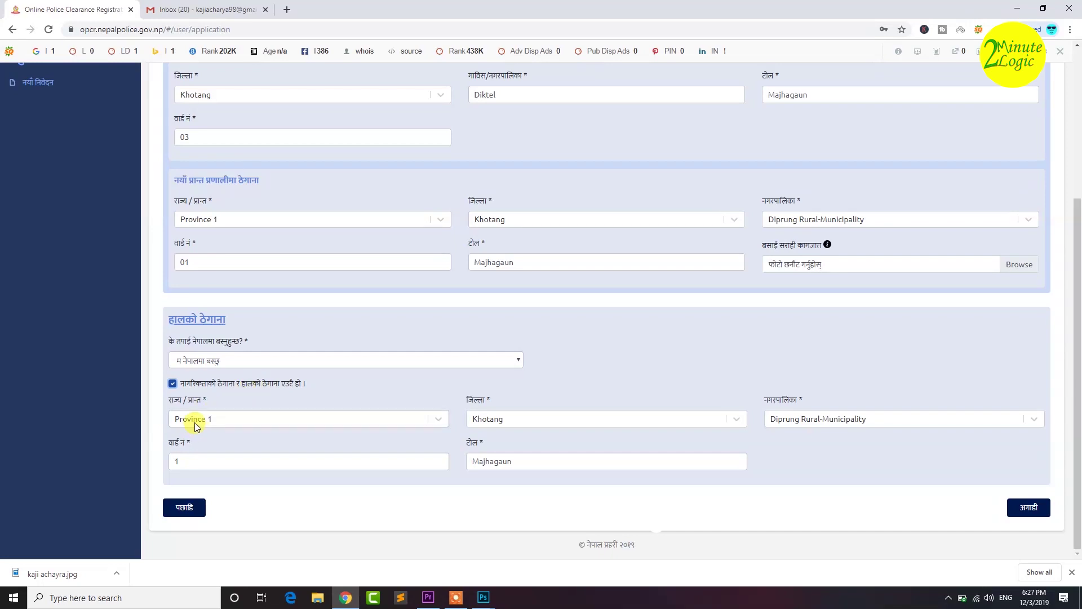
pyautogui.click(222, 363)
pyautogui.click(223, 363)
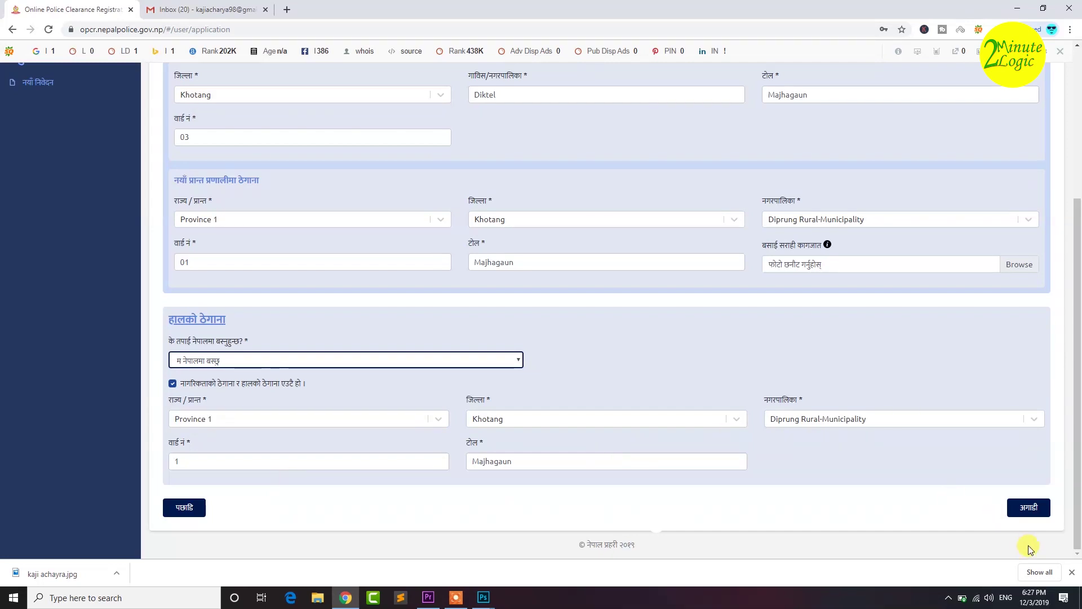
pyautogui.click(1029, 513)
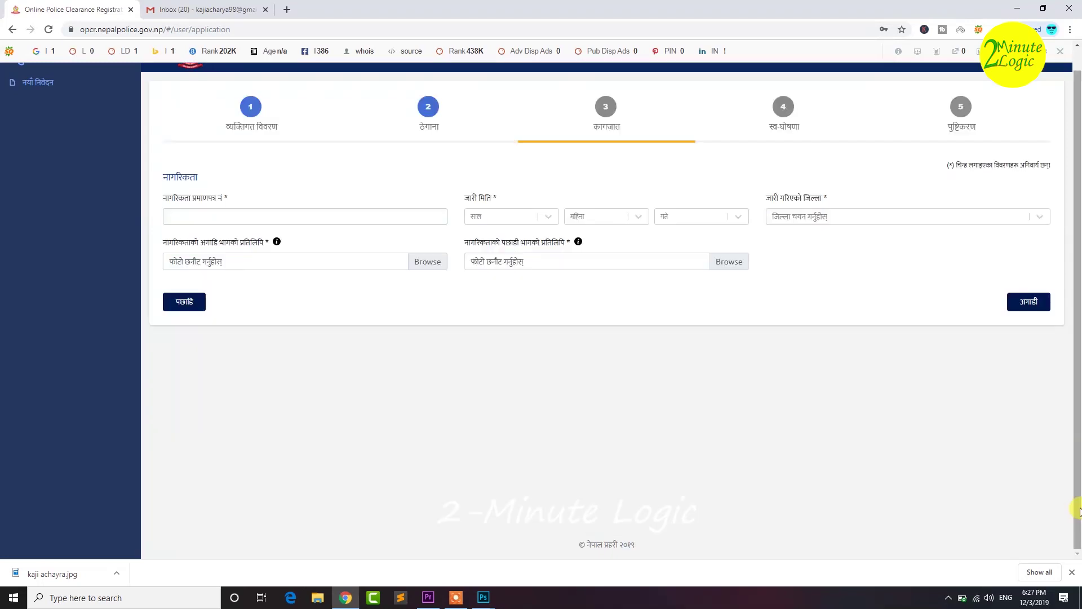
# - Enter the citizenship certificate number and an issue date of Magh 25
pyautogui.click(195, 213)
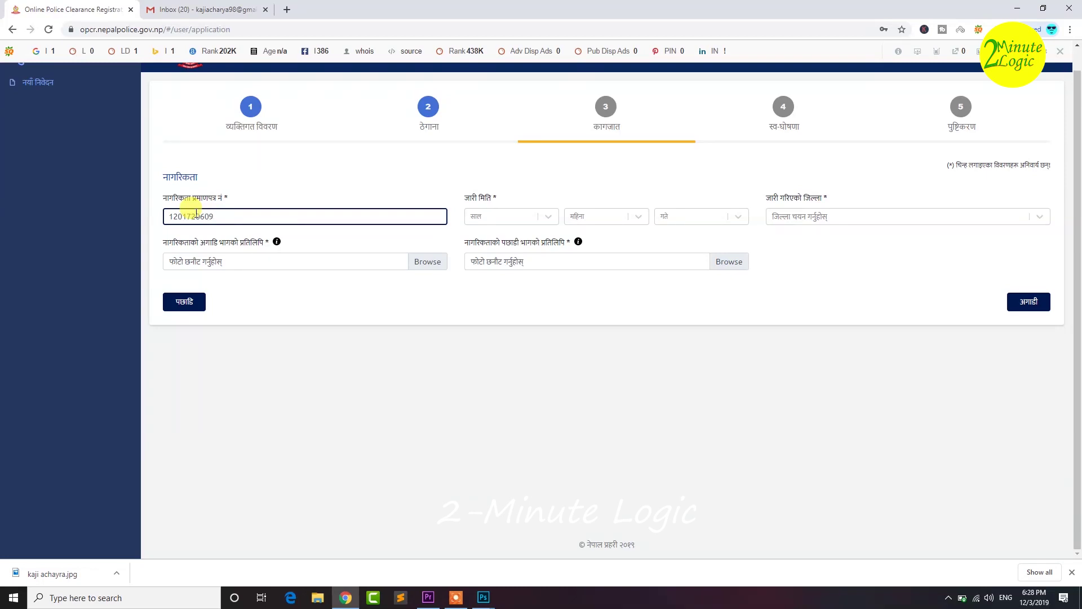
pyautogui.click(510, 219)
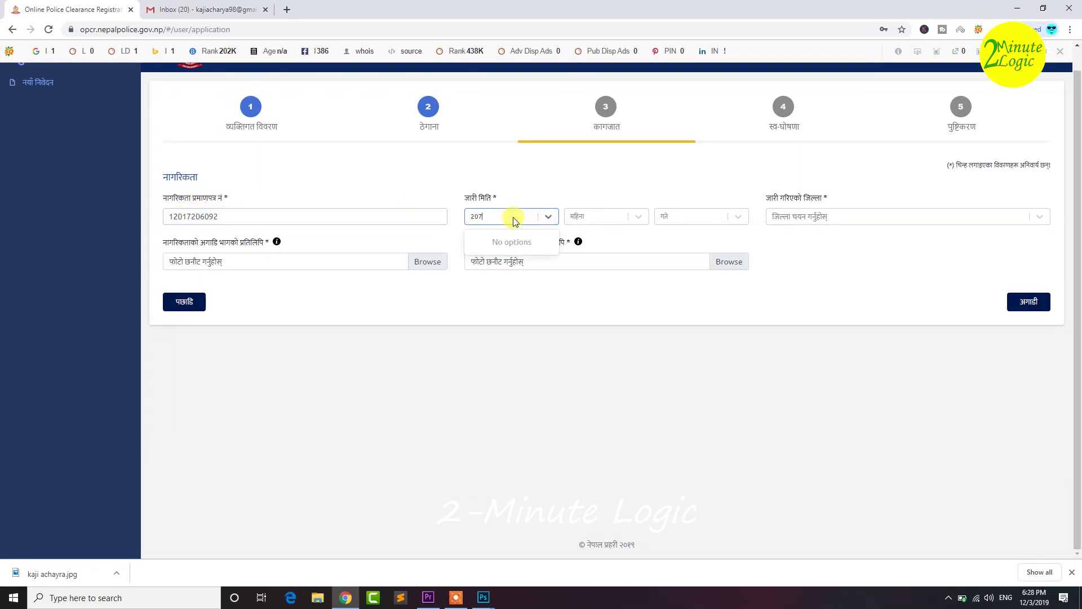
pyautogui.click(584, 219)
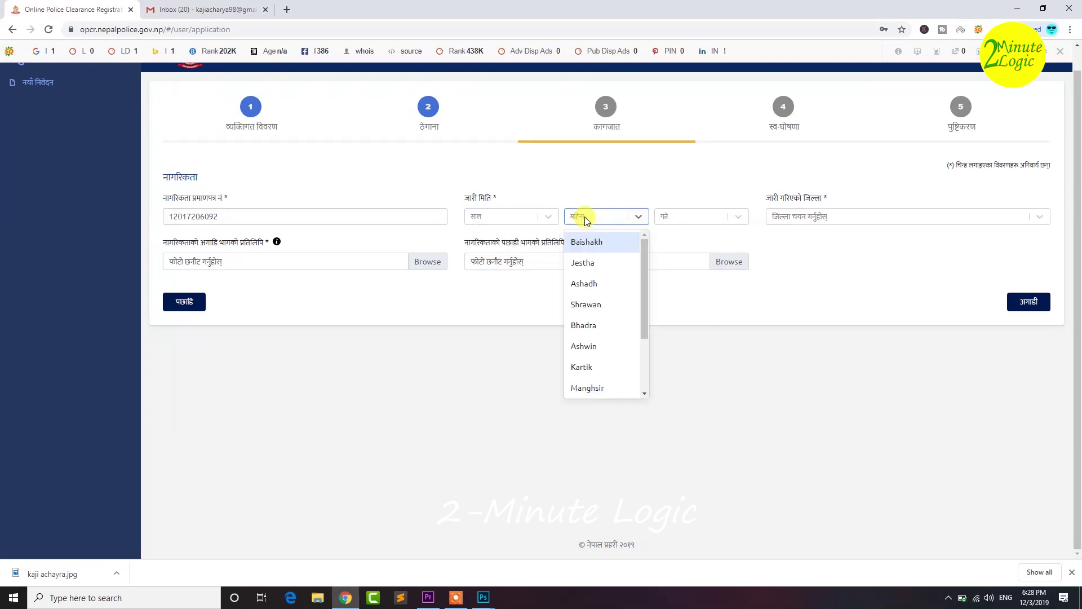
pyautogui.write('m')
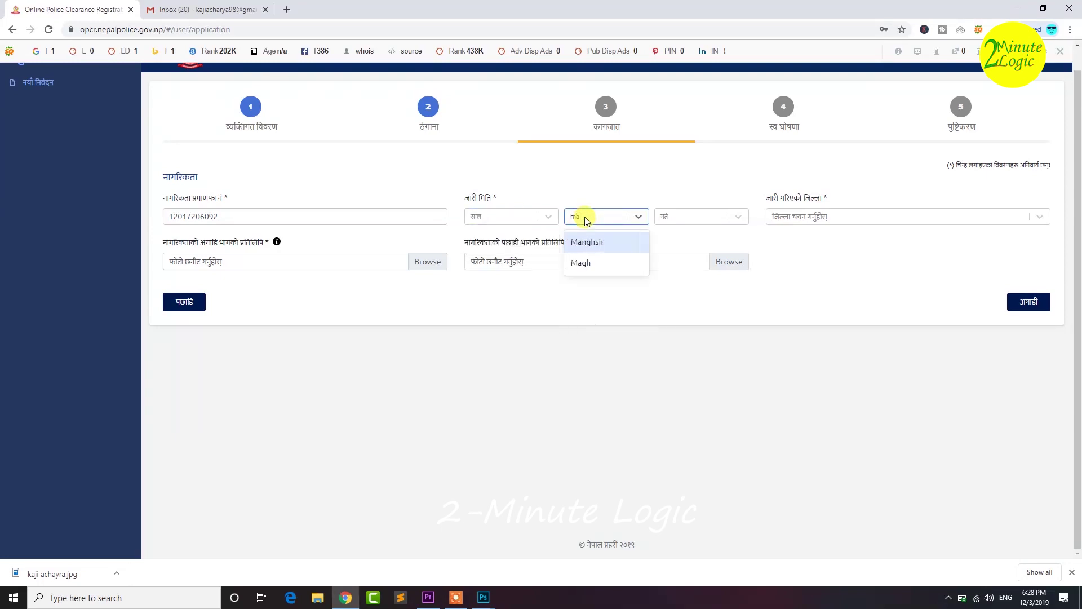
pyautogui.write('a')
pyautogui.click(586, 262)
pyautogui.click(692, 222)
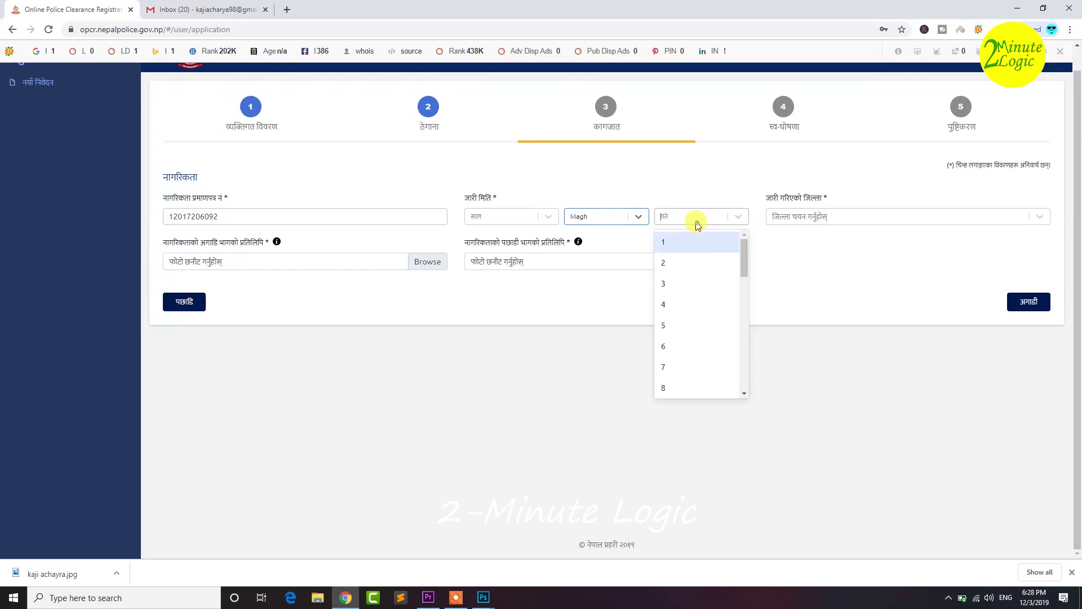
pyautogui.write('25')
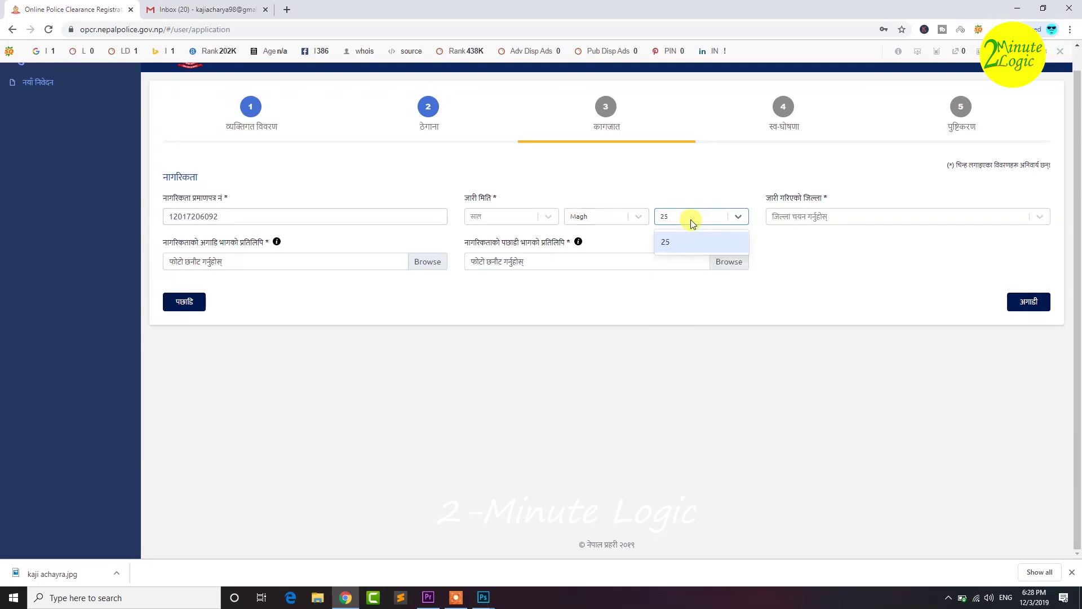
pyautogui.press('Return')
# - Select Khotang as the citizenship issuing district
pyautogui.click(780, 218)
pyautogui.write('ko')
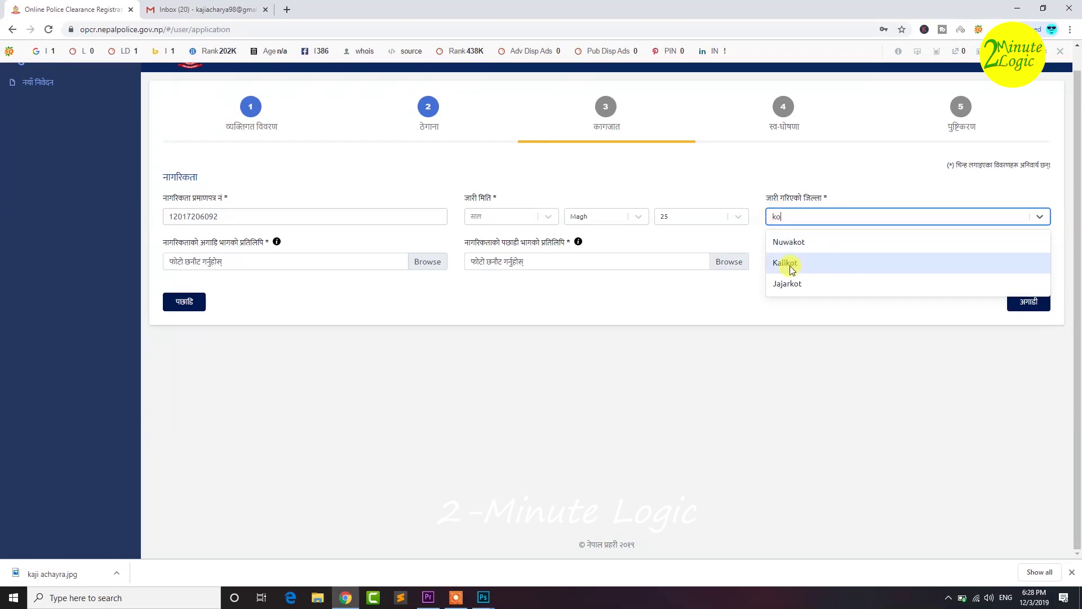
pyautogui.press('BackSpace')
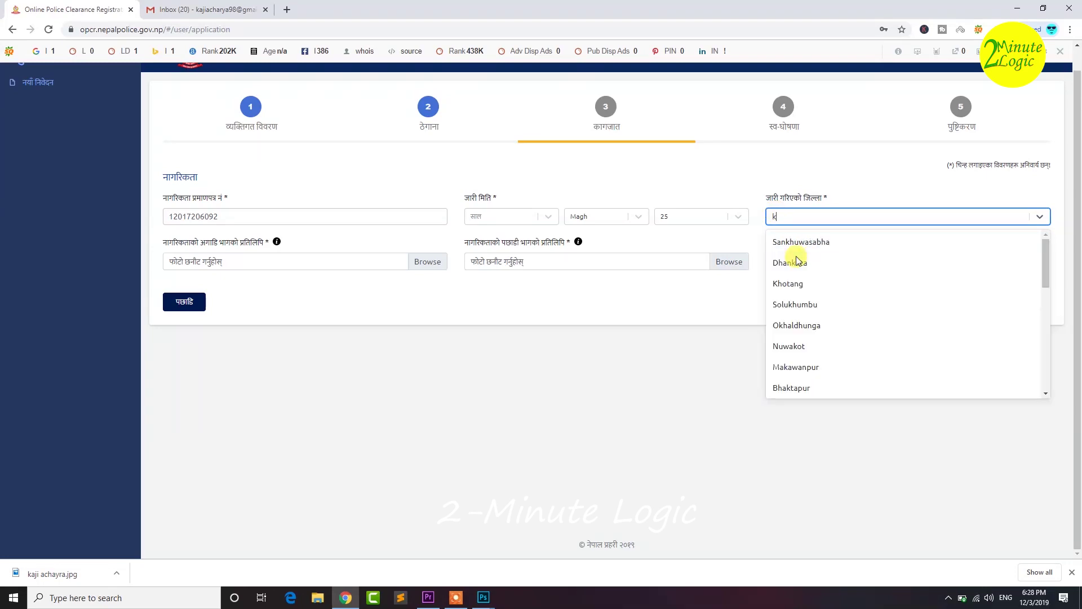
pyautogui.write('ho')
pyautogui.click(788, 243)
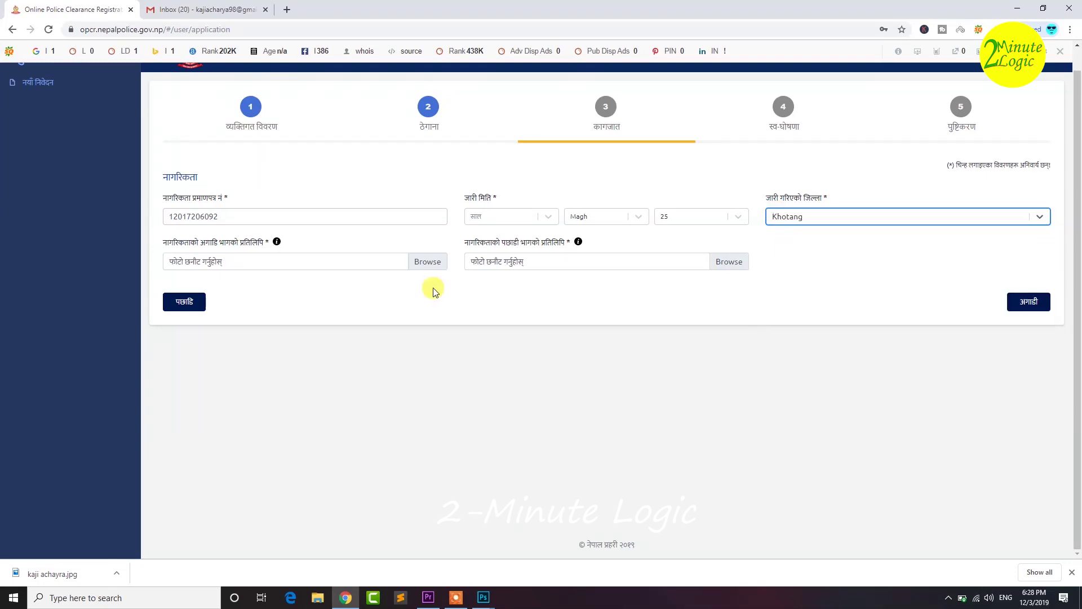
pyautogui.click(236, 267)
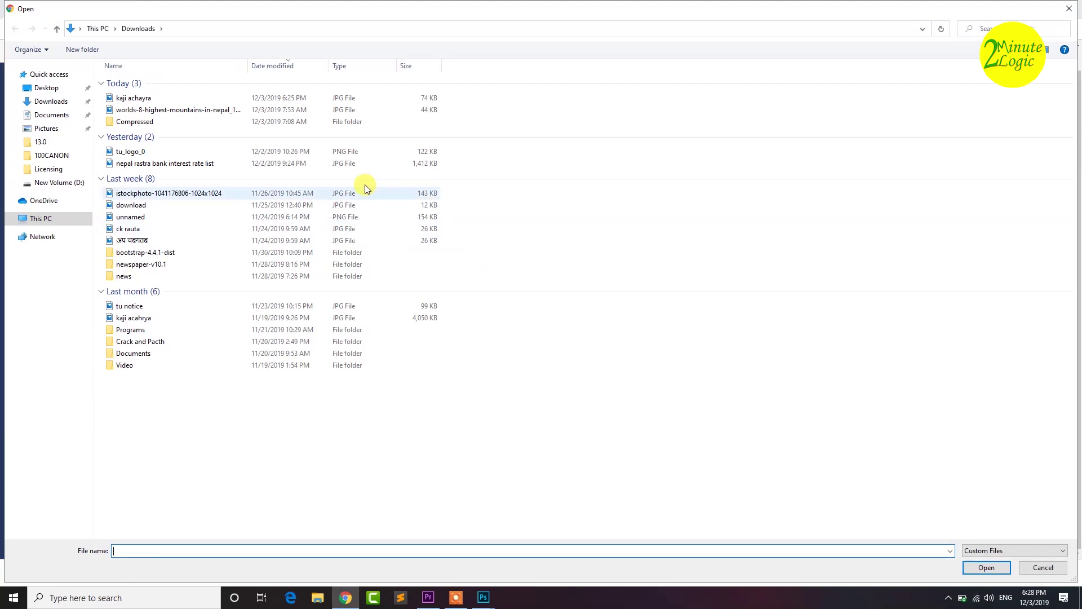
# - Attach the kaji image as the front copy and kajia as the back copy
pyautogui.click(47, 92)
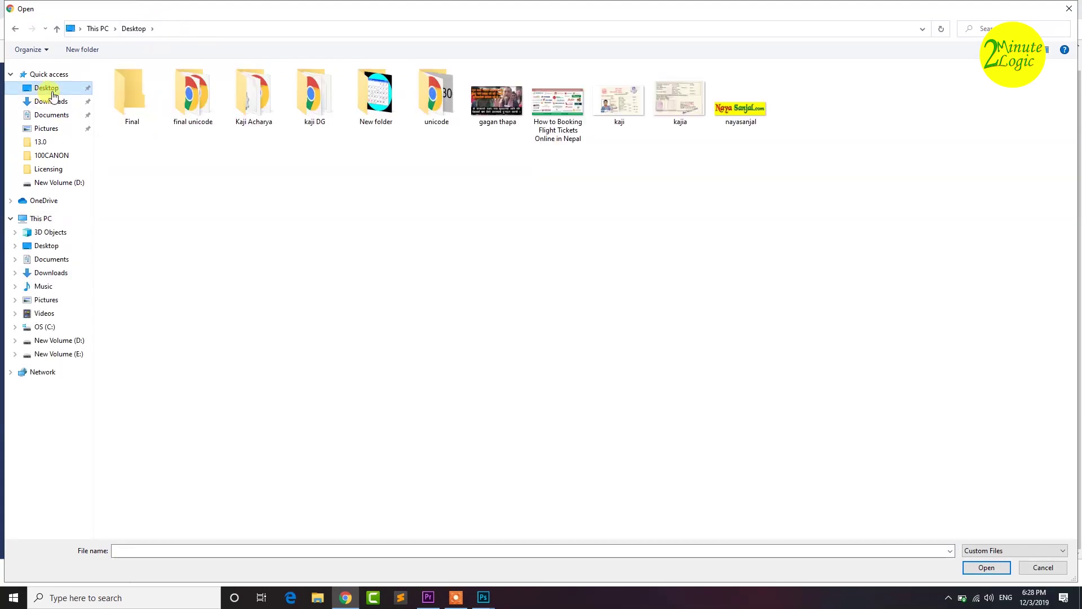
pyautogui.doubleClick(633, 114)
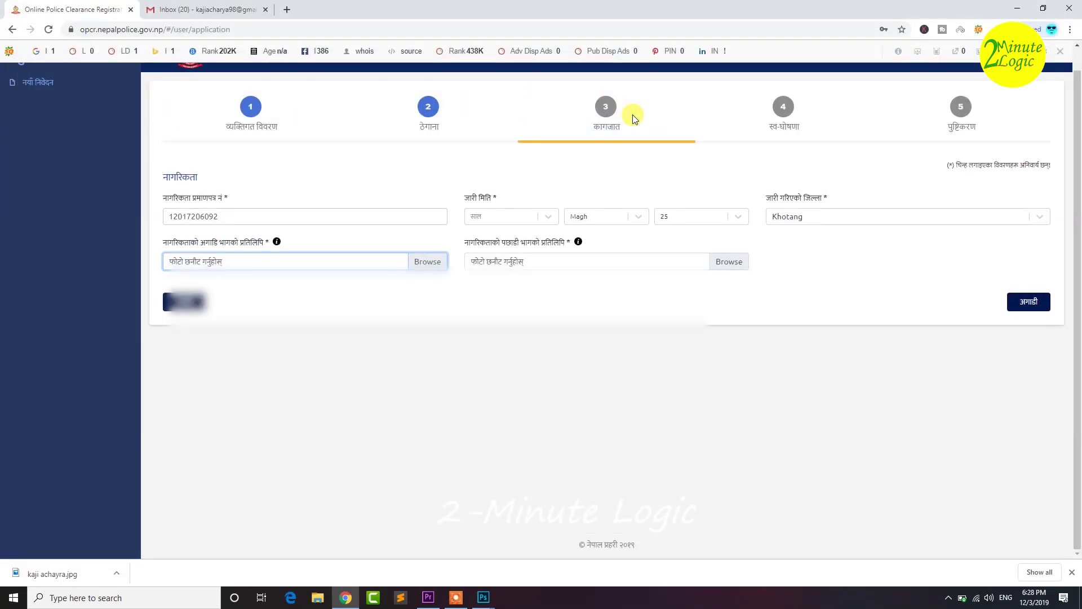
pyautogui.click(732, 262)
pyautogui.click(683, 107)
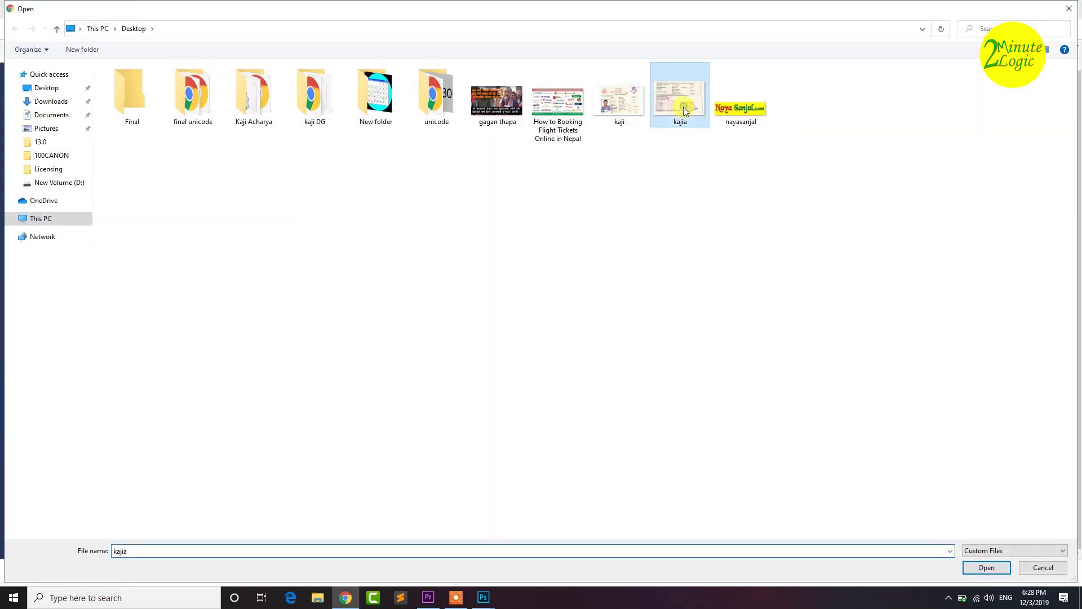
pyautogui.doubleClick(683, 106)
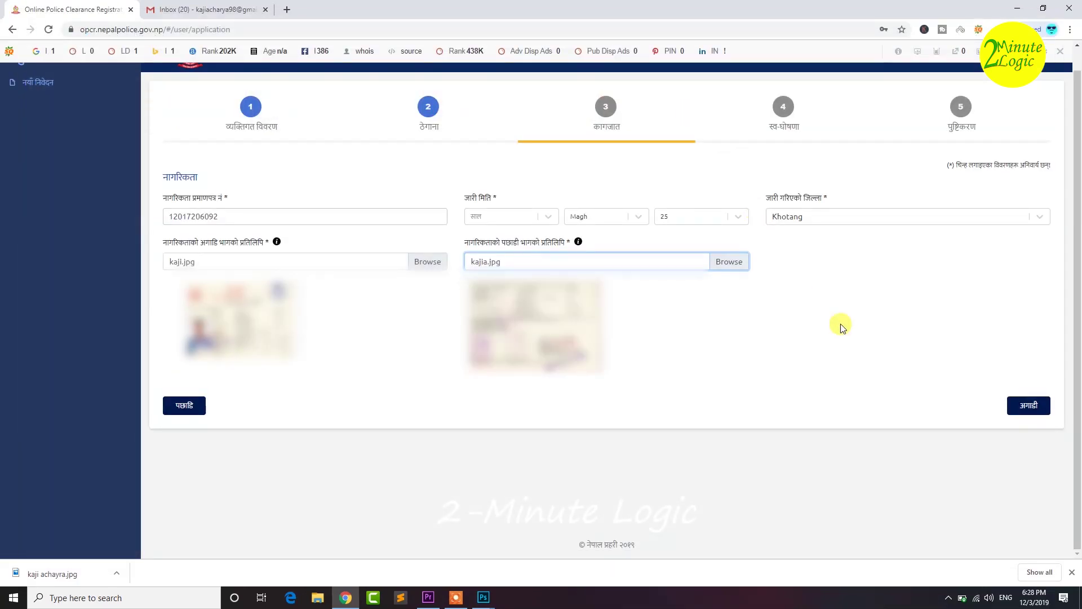
pyautogui.click(1028, 420)
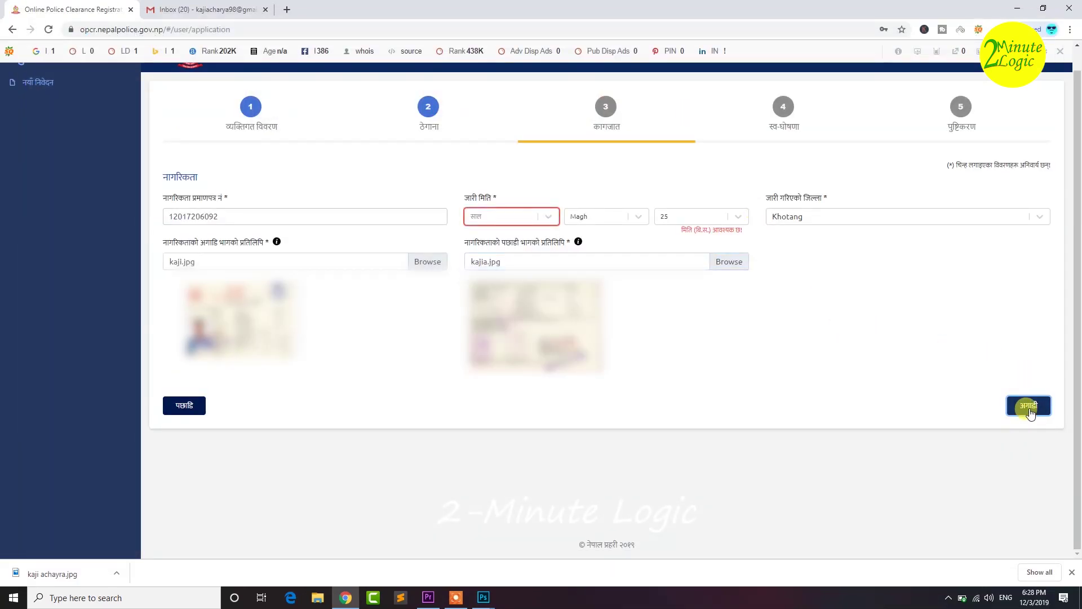
# - Set the citizenship issue date to 2072 Magh 25 and continue to the self-declaration step
pyautogui.click(549, 216)
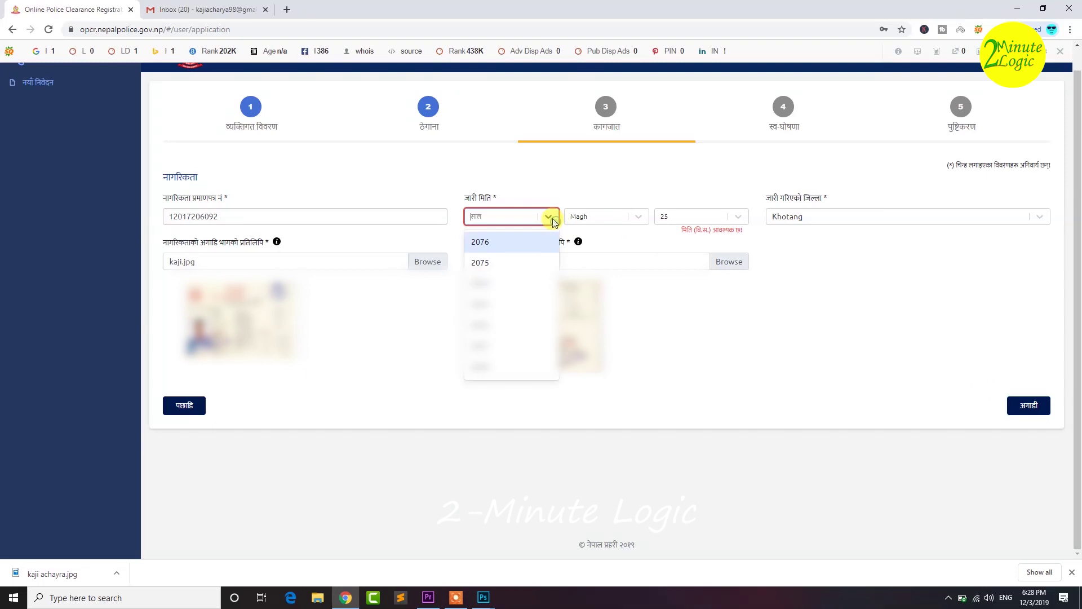
pyautogui.write('2072')
pyautogui.press('Return')
pyautogui.click(623, 217)
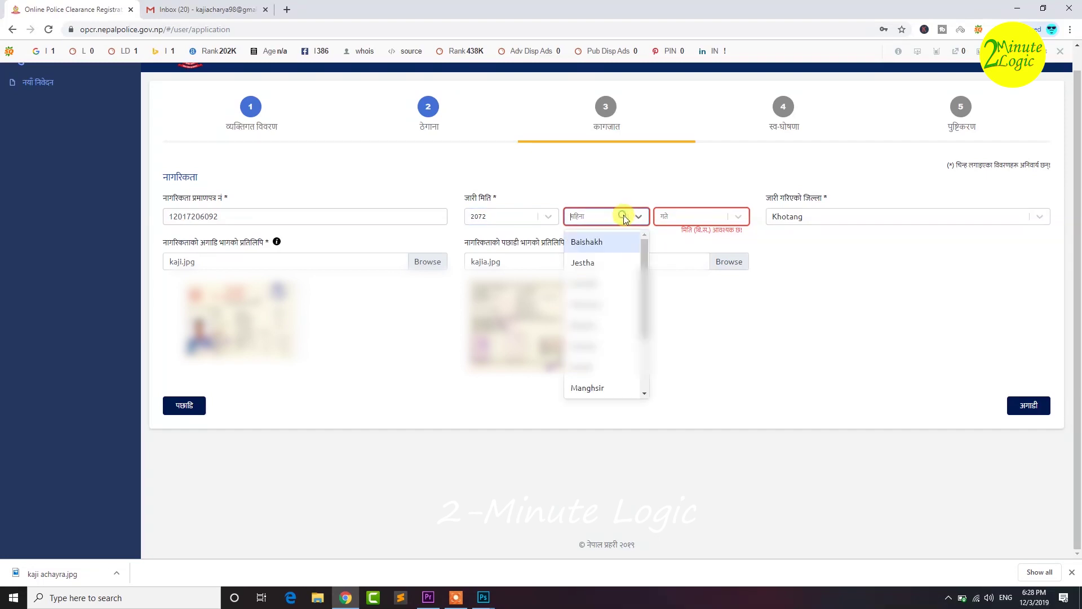
pyautogui.write('ma')
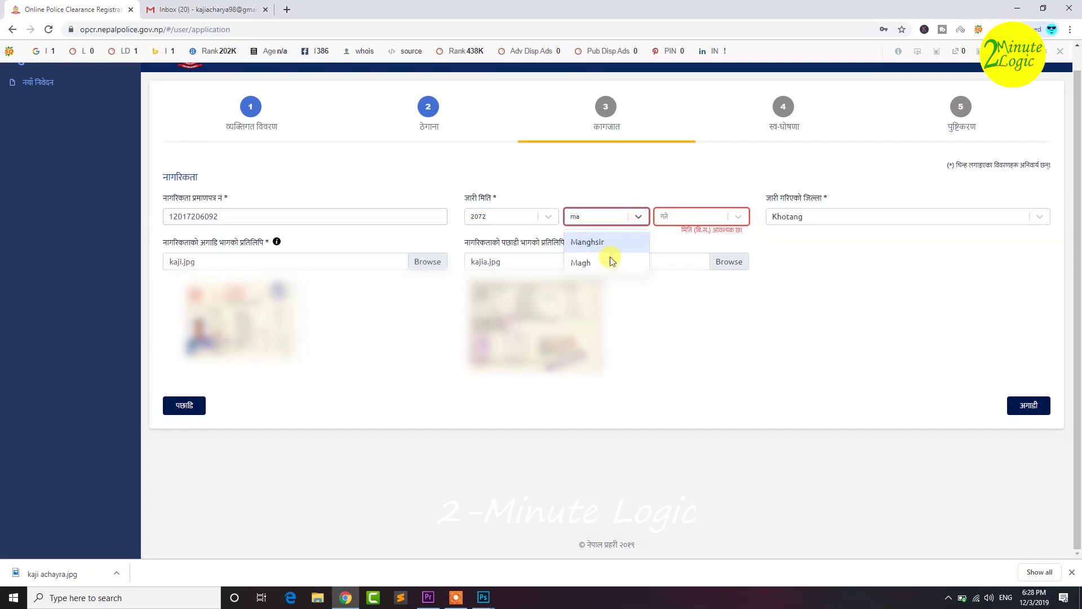
pyautogui.click(609, 261)
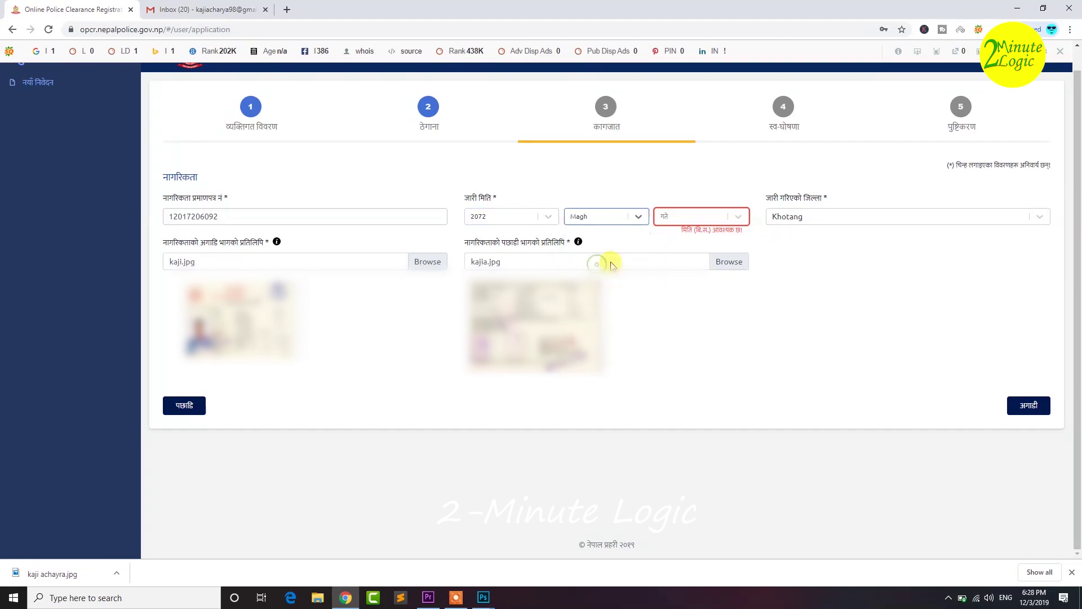
pyautogui.click(739, 217)
pyautogui.write('25')
pyautogui.press('Return')
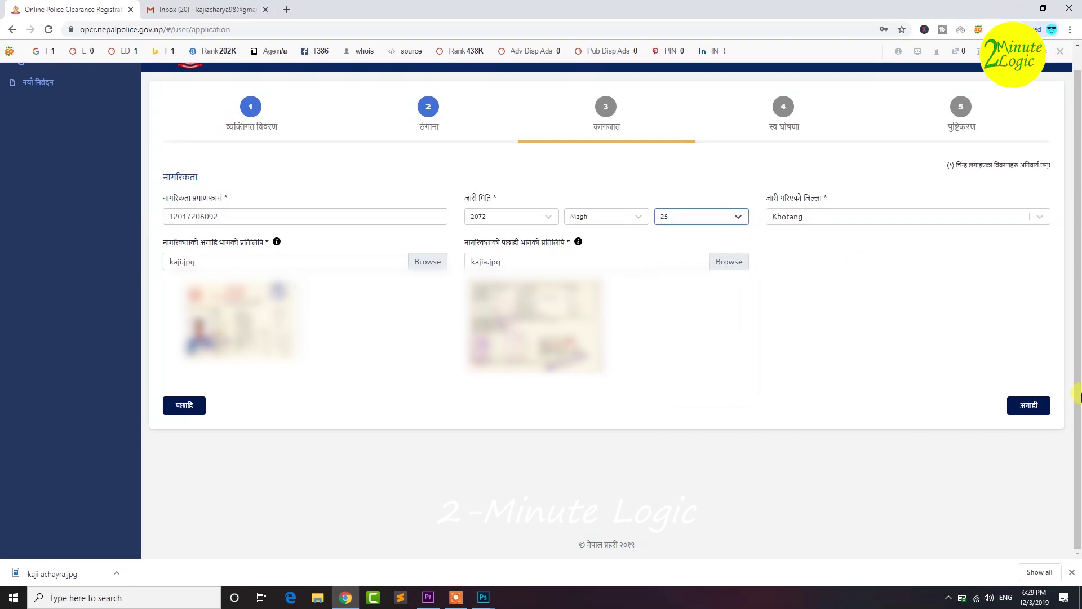
pyautogui.click(1026, 411)
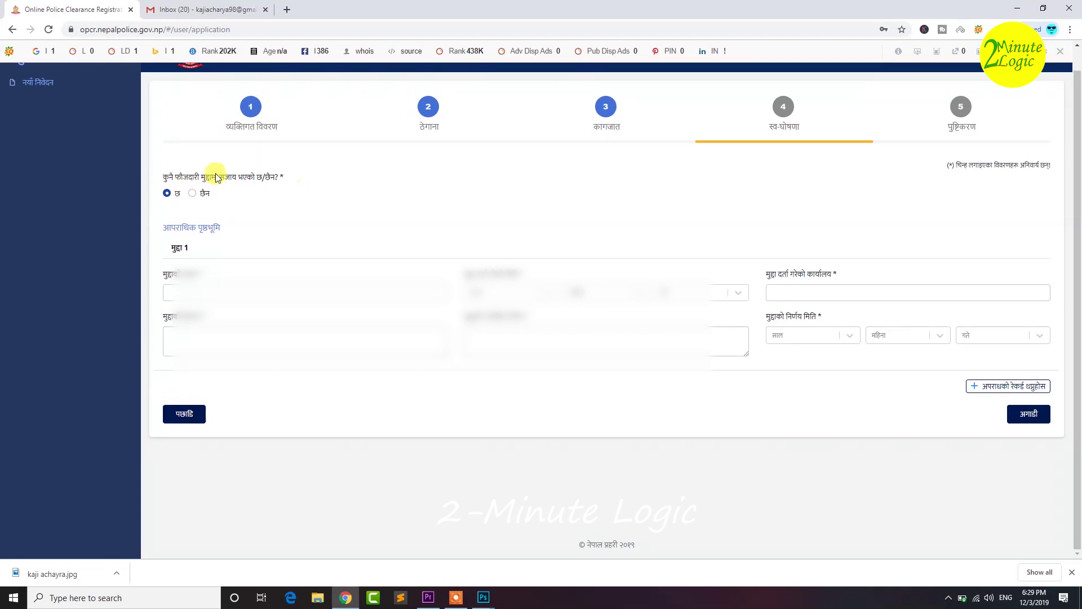
# - Answer छैन (no) to criminal conviction and scroll through the step 5 review page
pyautogui.click(193, 194)
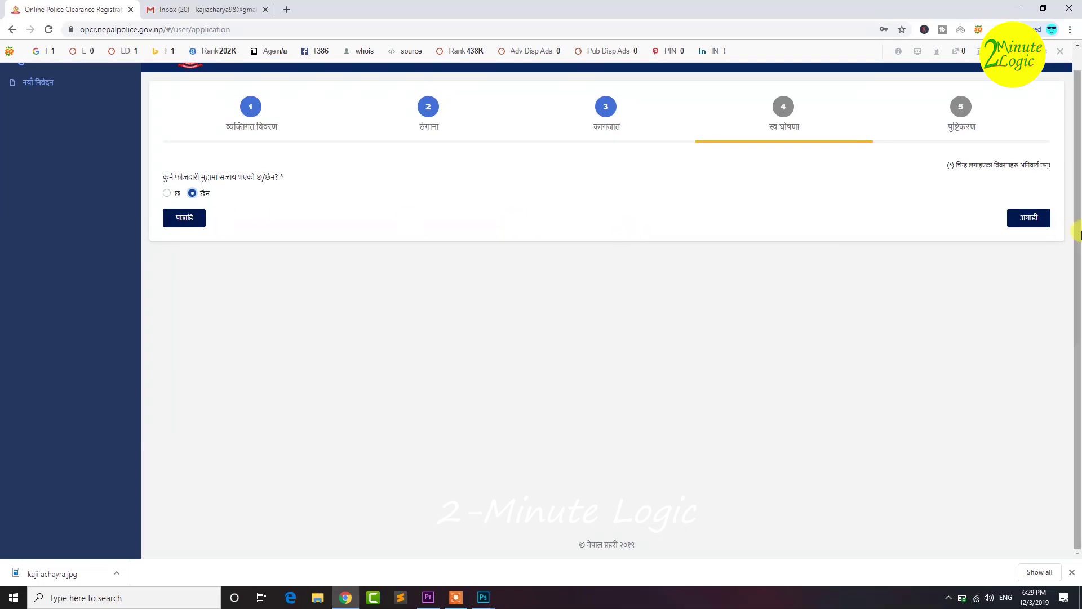
pyautogui.click(1018, 218)
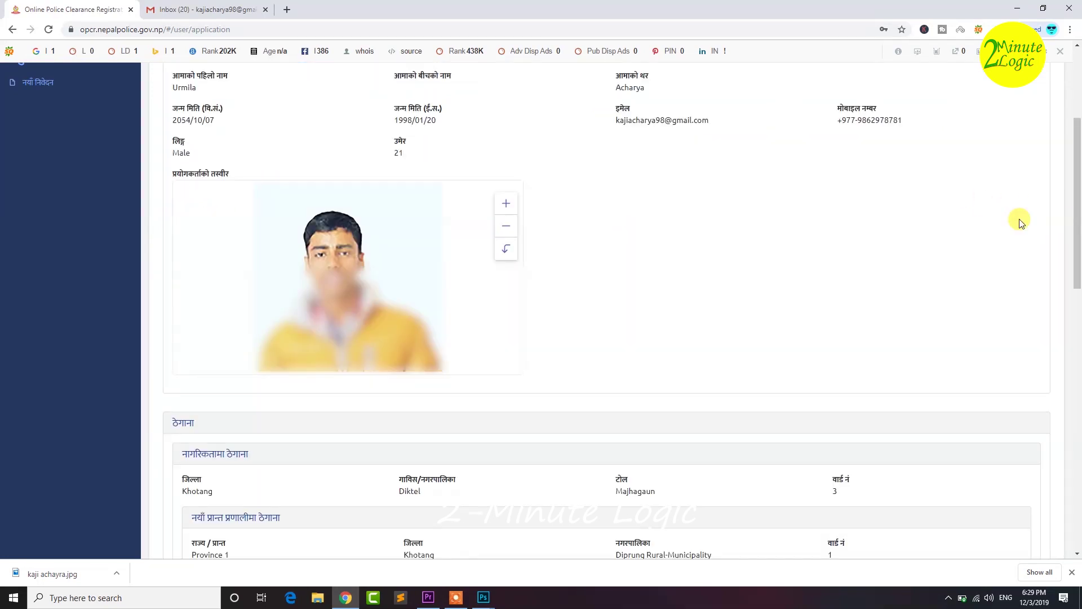
pyautogui.moveTo(1075, 217); pyautogui.dragTo(1078, 104)
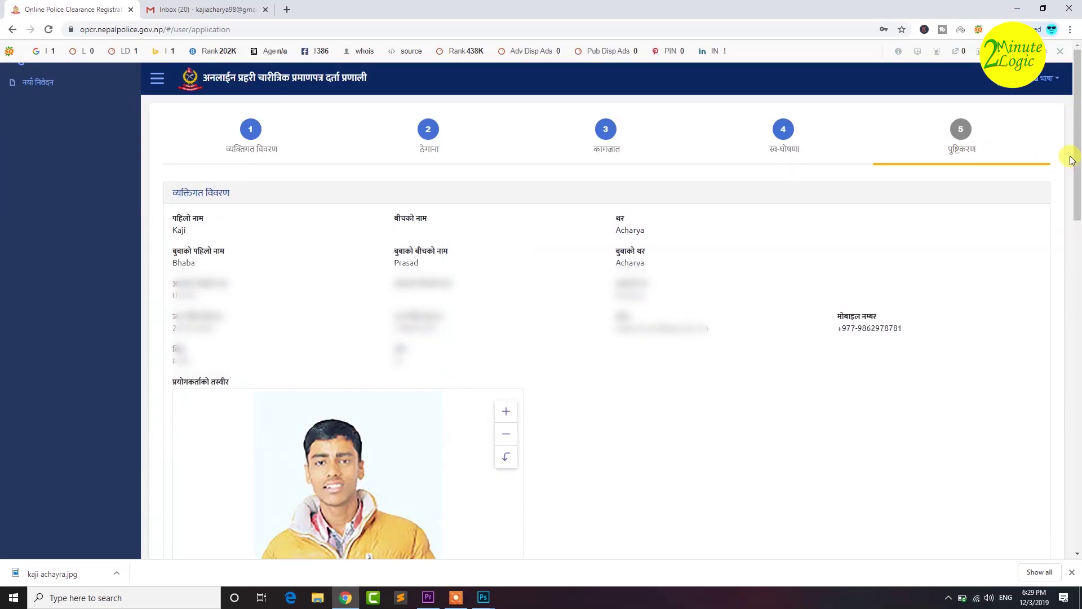
pyautogui.moveTo(1077, 142); pyautogui.dragTo(1078, 495)
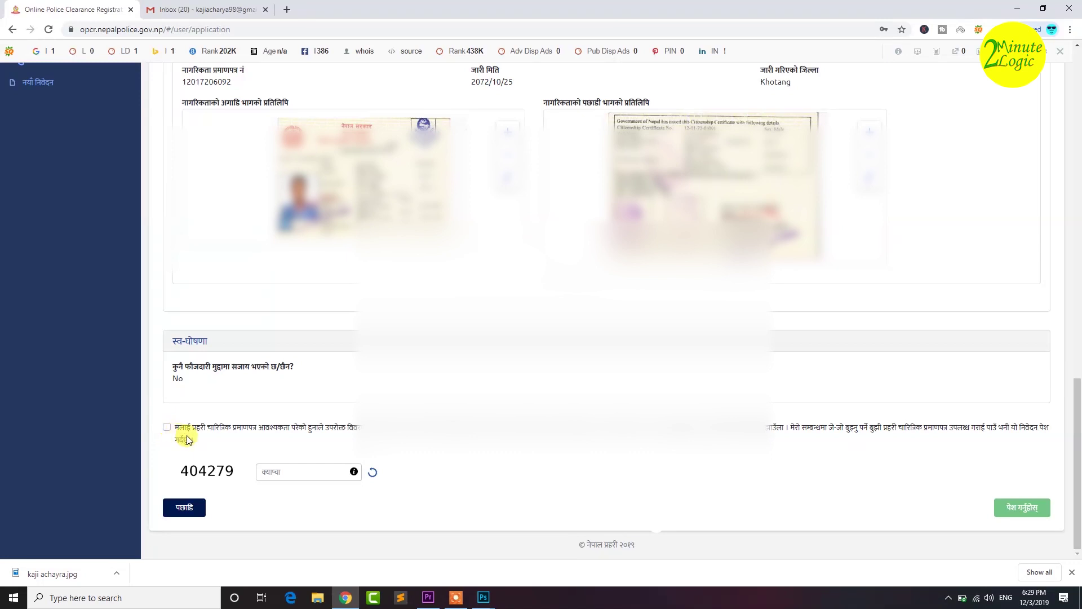
# - Tick the declaration agreement, enter the captcha code, and submit with पेश गर्नुहोस्
pyautogui.click(167, 429)
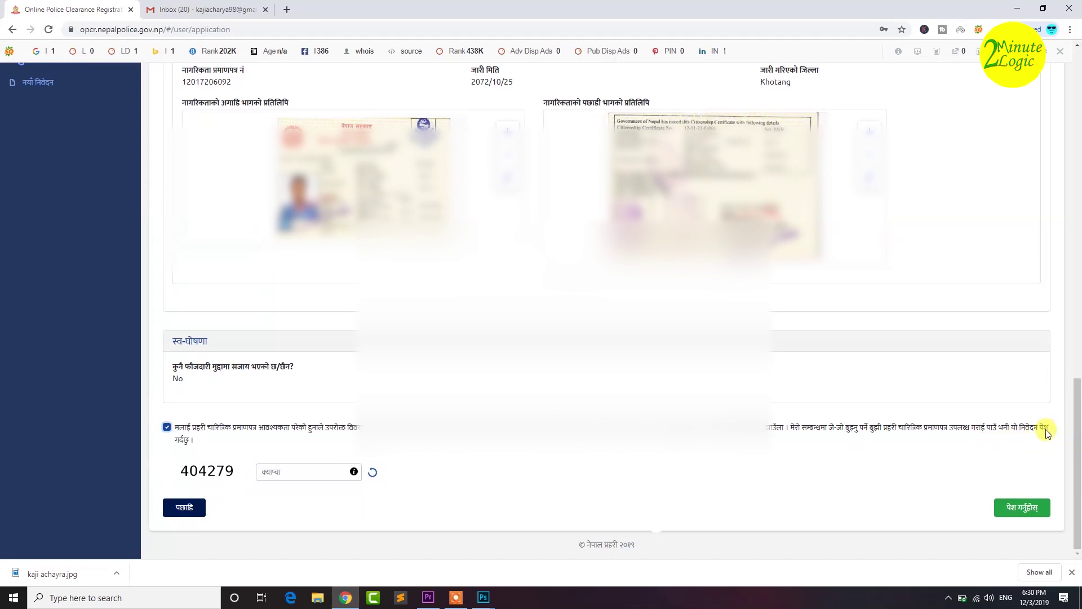
pyautogui.click(280, 476)
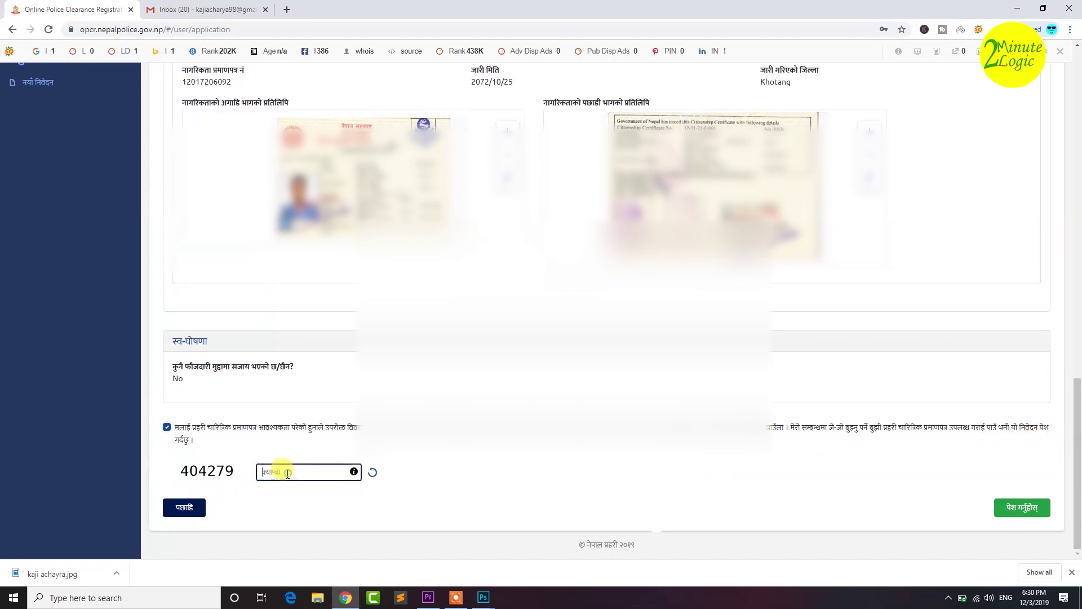
pyautogui.write('404279')
pyautogui.click(224, 476)
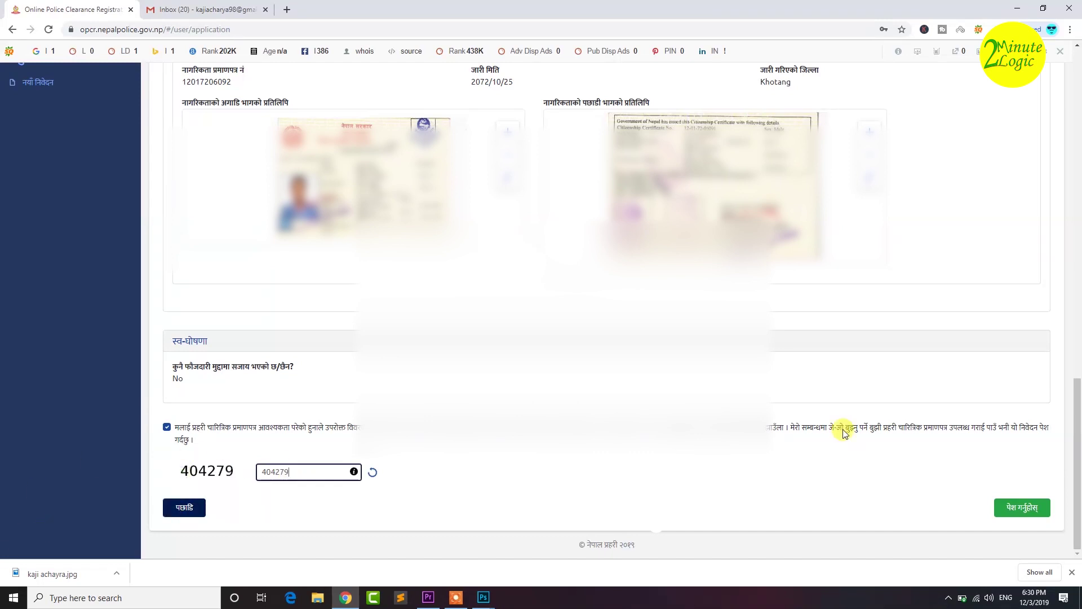
pyautogui.click(1025, 515)
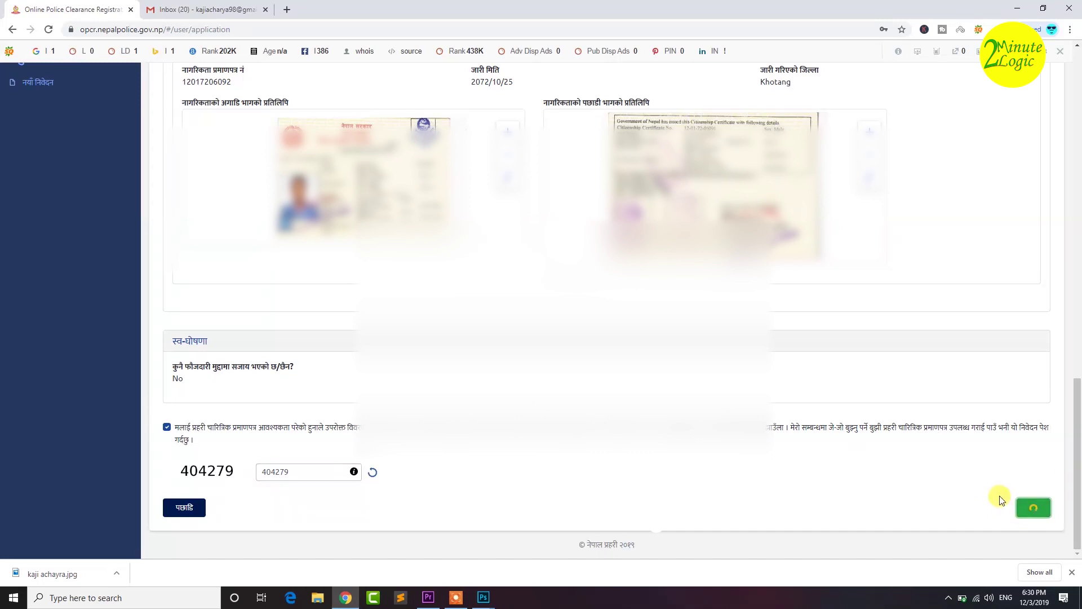
pyautogui.moveTo(1077, 460); pyautogui.dragTo(1077, 494)
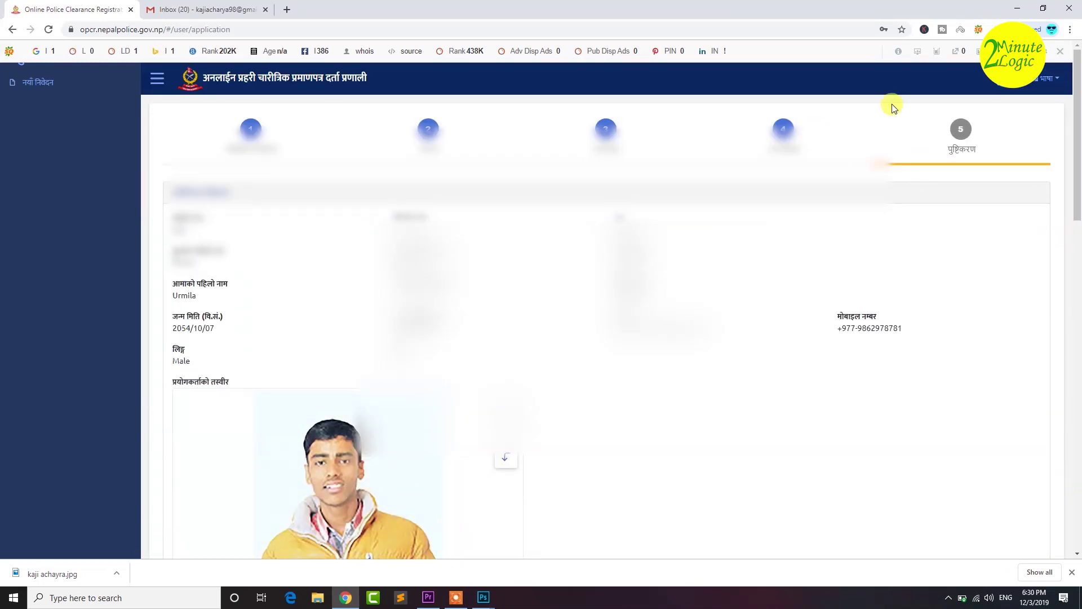
# - Check the भाषा and account menus, then switch to the Gmail Inbox tab
pyautogui.click(1050, 80)
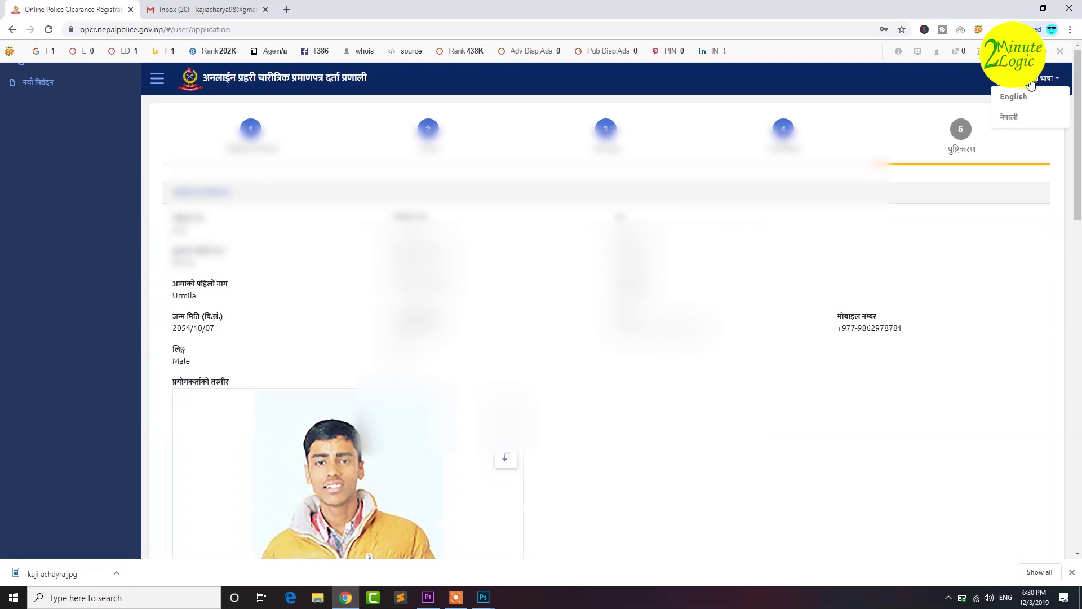
pyautogui.click(999, 88)
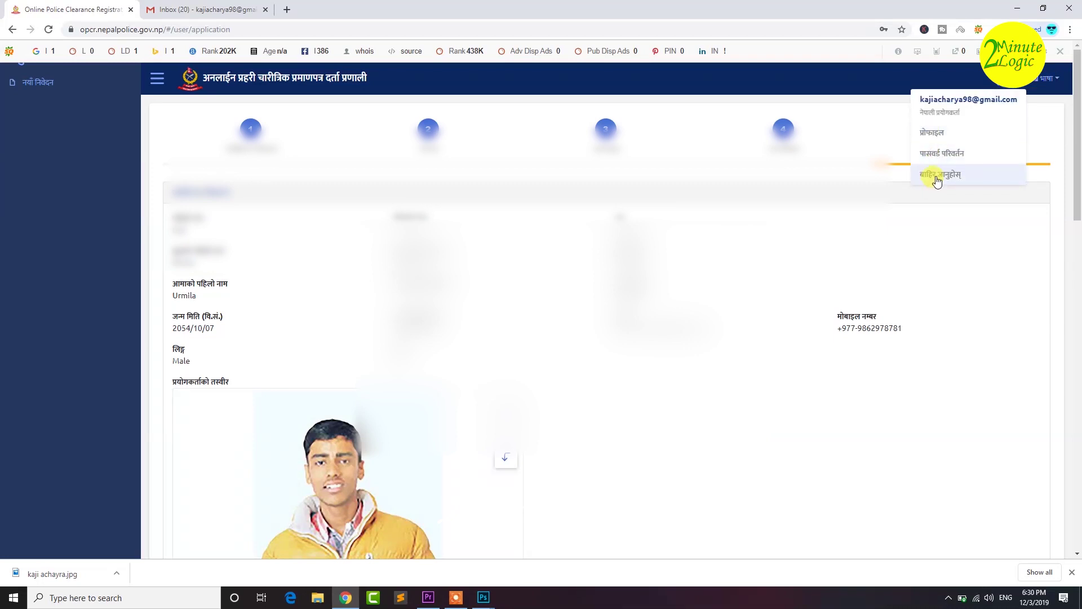
pyautogui.click(208, 9)
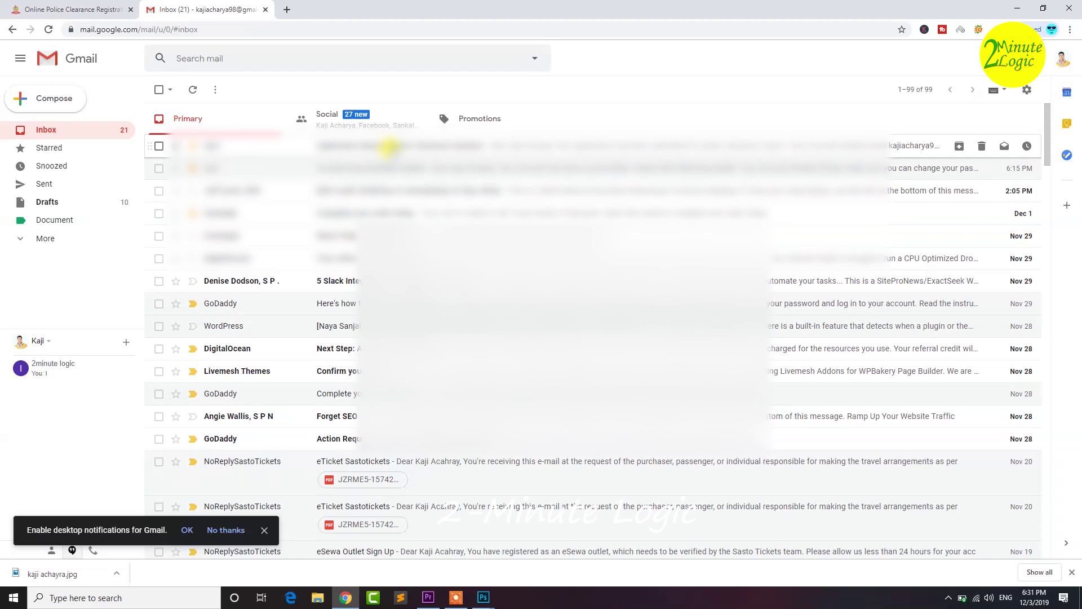
# - Read the Application Report email, return to the inbox, and switch back to the OPCR site
pyautogui.click(389, 147)
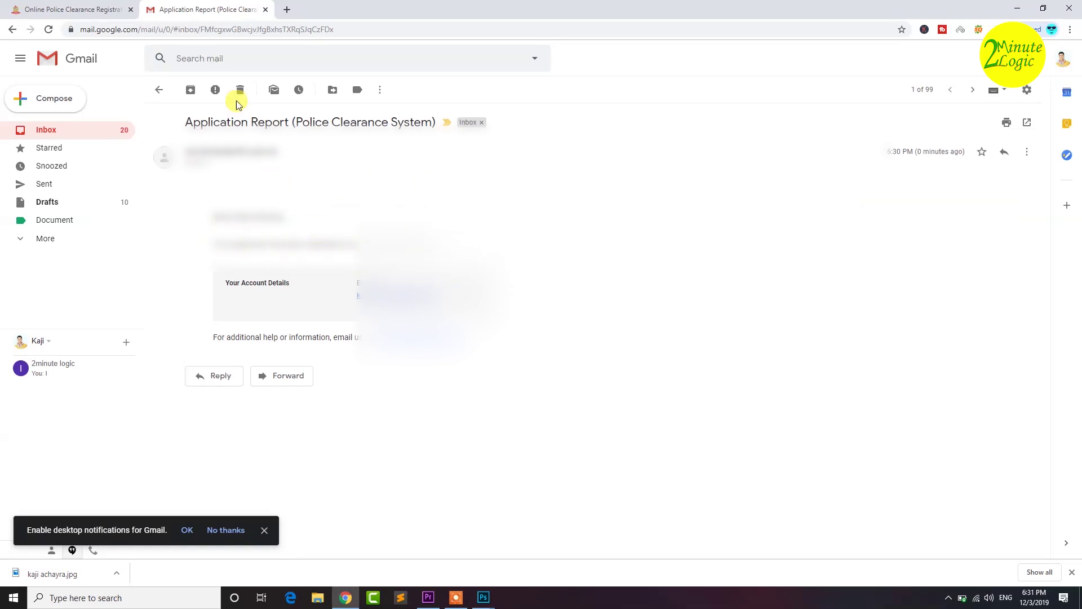
pyautogui.click(157, 90)
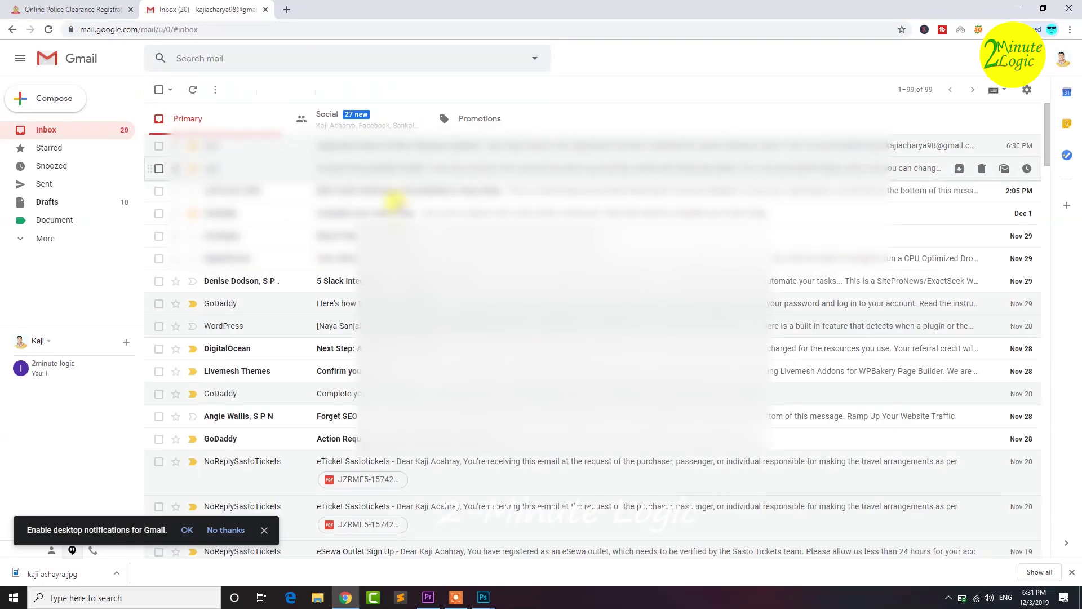
pyautogui.click(66, 7)
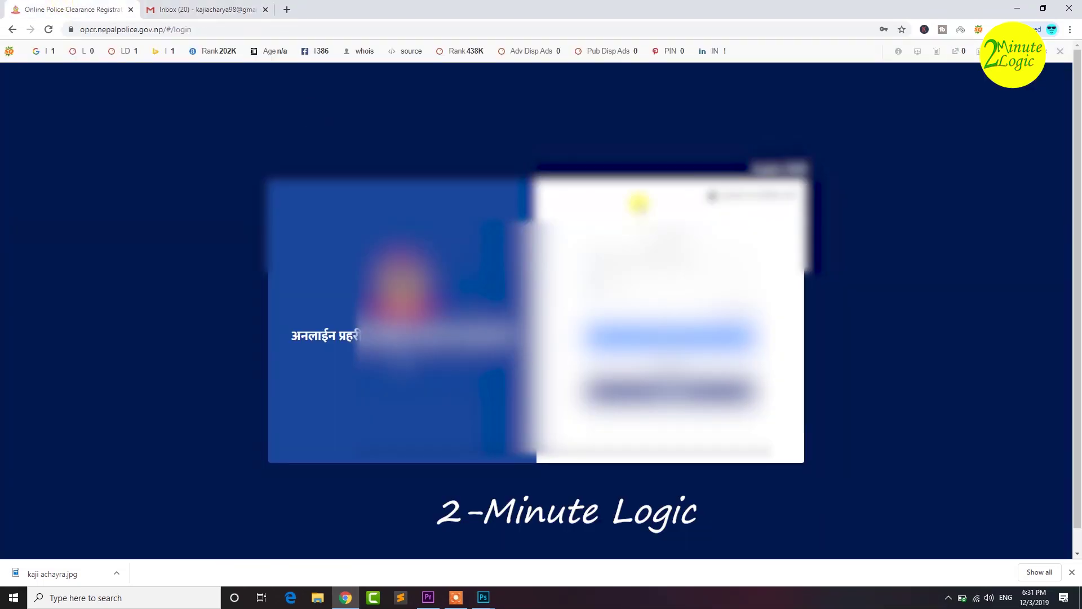